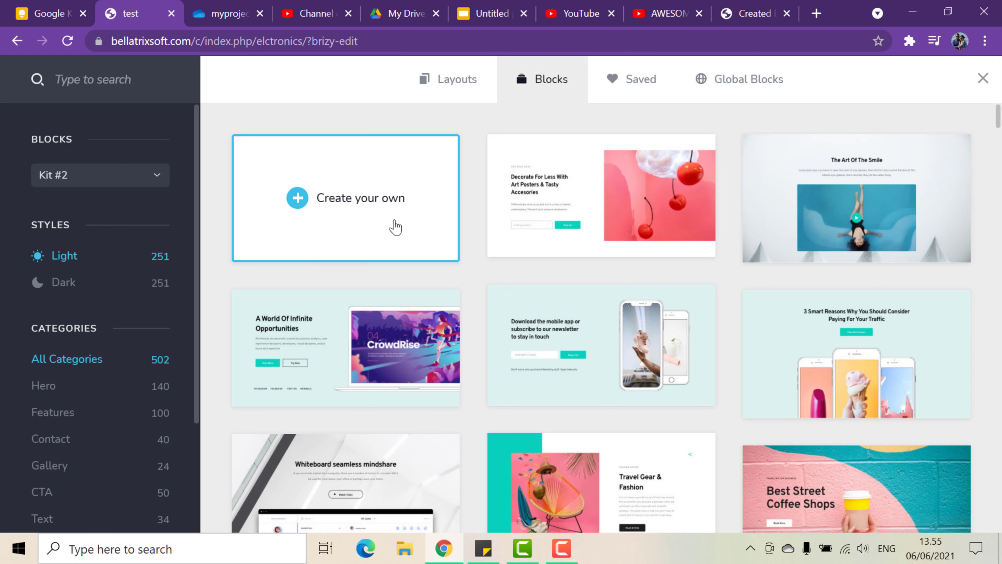
Create a blank custom block and place a Text element inside it.
{"action": "left_click", "coordinate": [375, 225]}
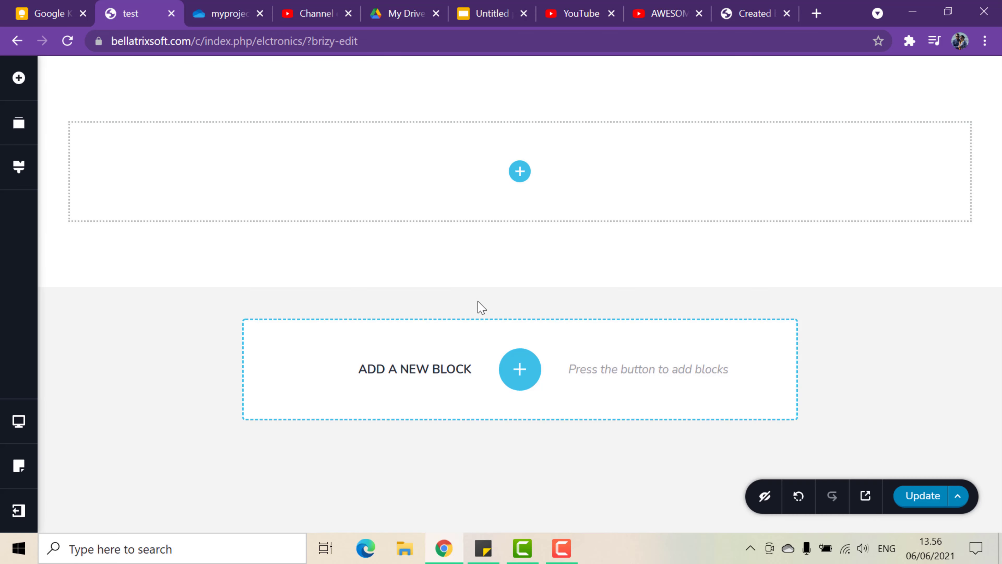
{"action": "left_click", "coordinate": [521, 176]}
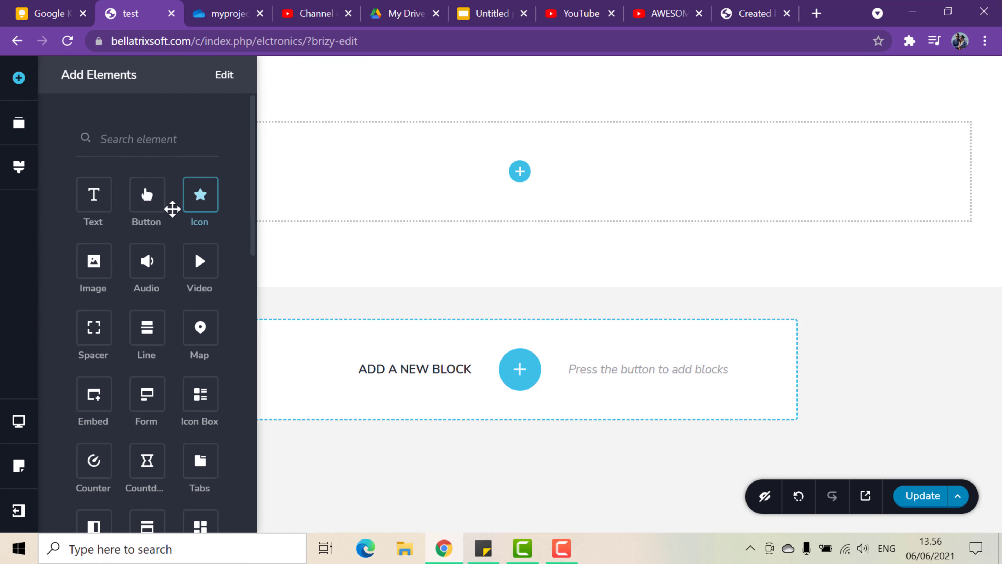
{"action": "left_click_drag", "start_coordinate": [90, 213], "coordinate": [529, 174]}
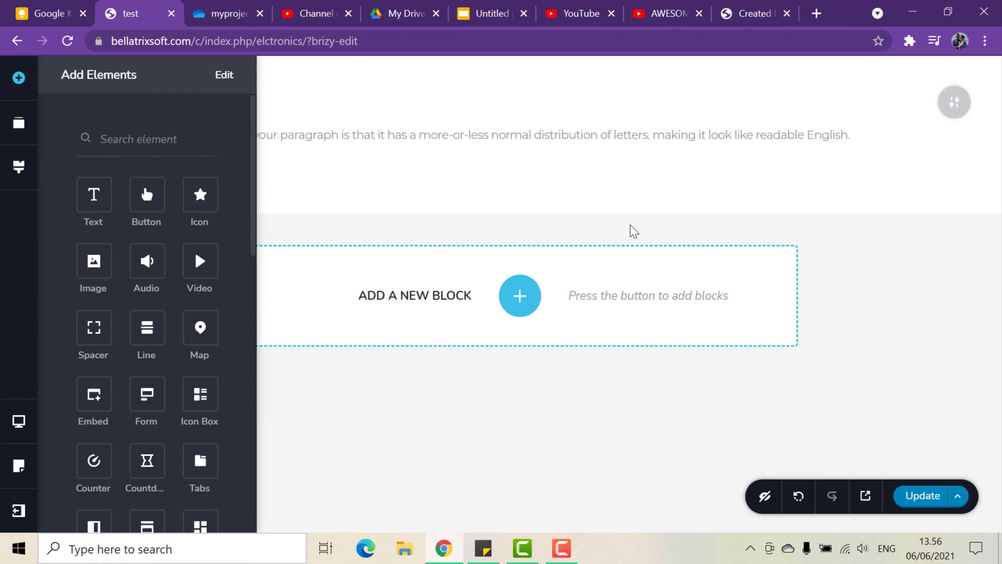
Replace the dummy paragraph with a short sentence introducing the person's first name.
{"action": "left_click", "coordinate": [598, 134]}
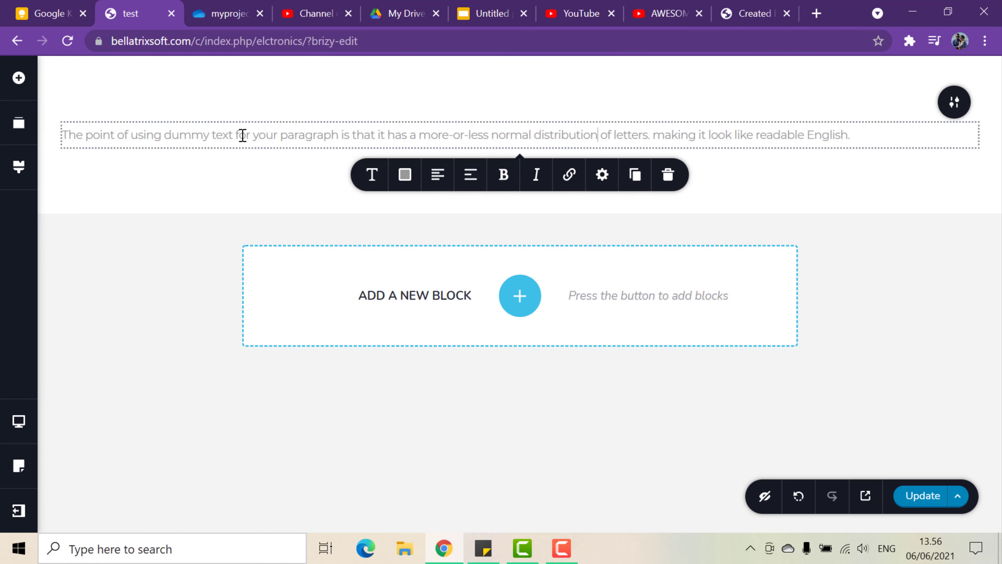
{"action": "left_click_drag", "start_coordinate": [858, 133], "coordinate": [45, 125]}
{"action": "key", "text": "BackSpace"}
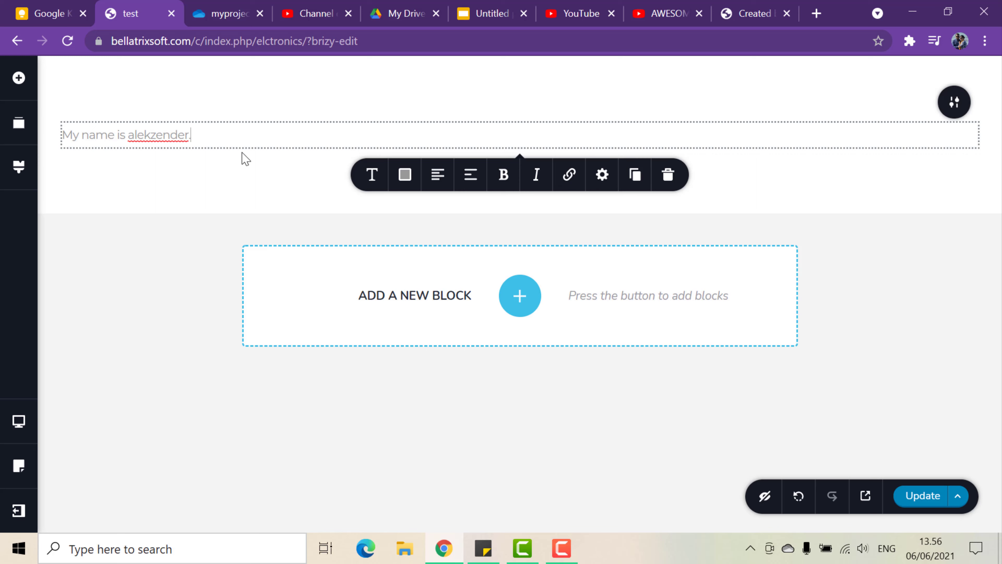
Set the font size of the introduction sentence to 60.
{"action": "left_click_drag", "start_coordinate": [209, 135], "coordinate": [63, 130]}
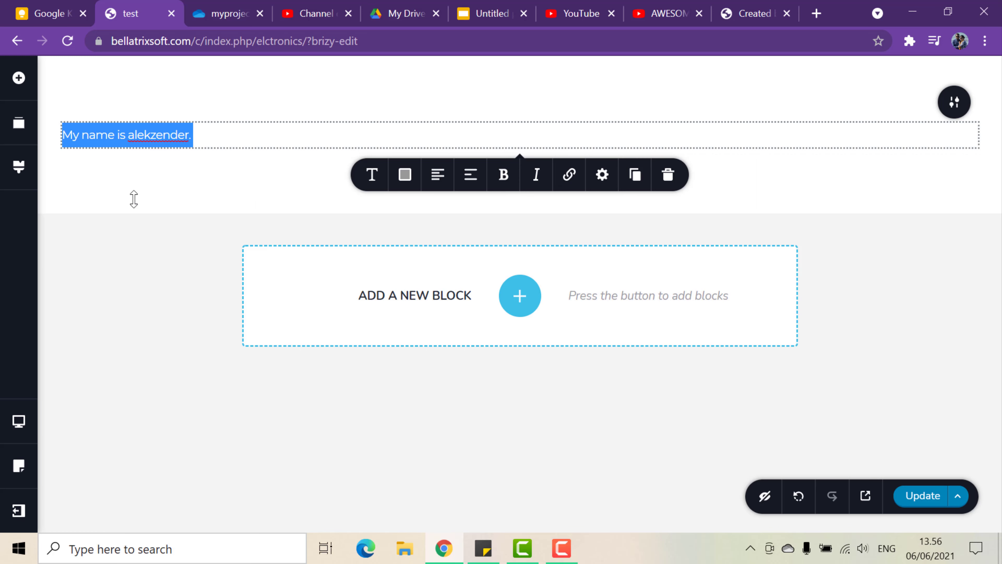
{"action": "left_click_drag", "start_coordinate": [206, 139], "coordinate": [38, 138]}
{"action": "left_click", "coordinate": [372, 175]}
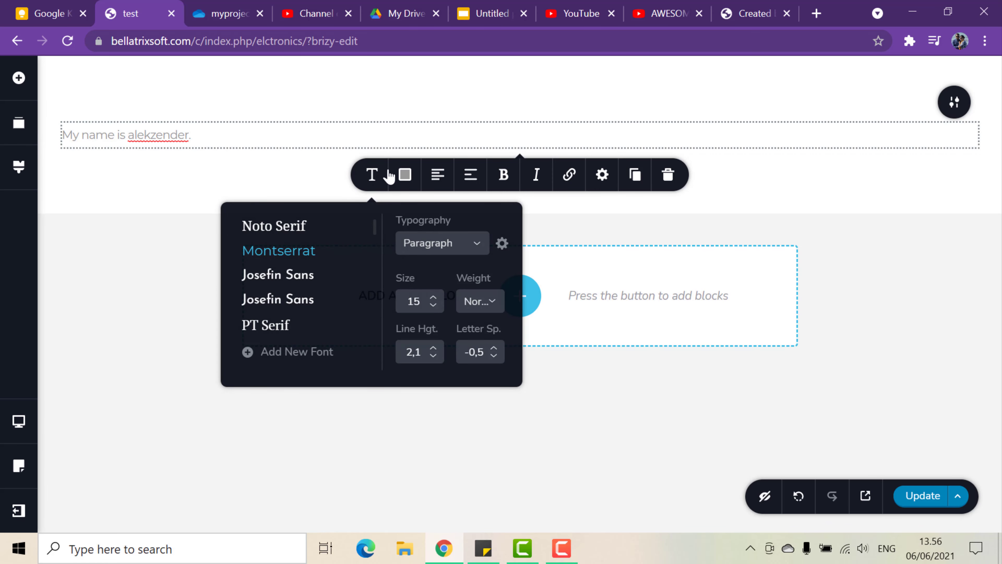
{"action": "left_click", "coordinate": [433, 298]}
{"action": "left_click", "coordinate": [433, 297]}
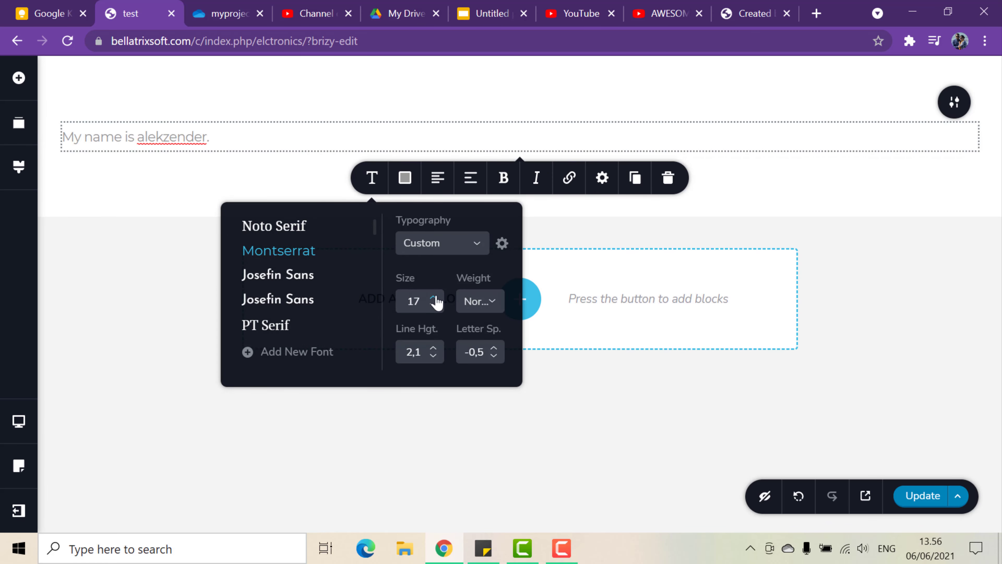
{"action": "left_click", "coordinate": [433, 298]}
{"action": "left_click", "coordinate": [434, 297]}
{"action": "left_click", "coordinate": [434, 297]}
{"action": "left_click", "coordinate": [433, 297]}
{"action": "left_click", "coordinate": [435, 297]}
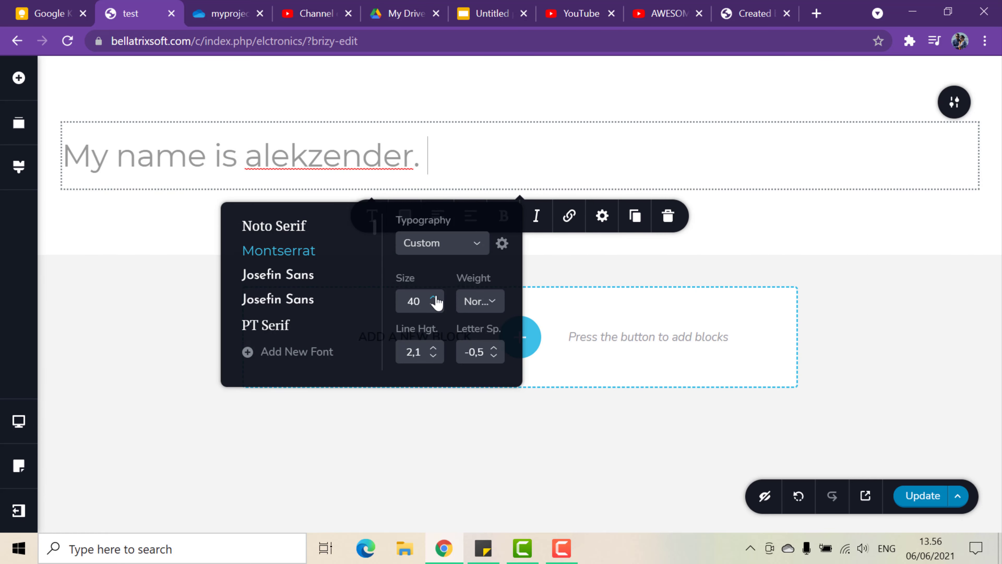
{"action": "left_click", "coordinate": [433, 297]}
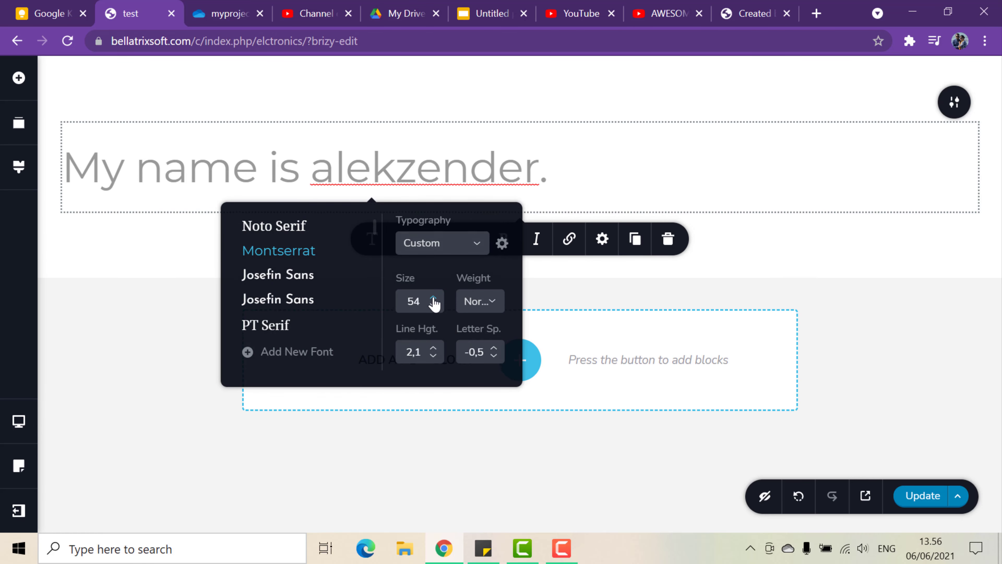
{"action": "left_click", "coordinate": [434, 297]}
{"action": "left_click", "coordinate": [434, 297]}
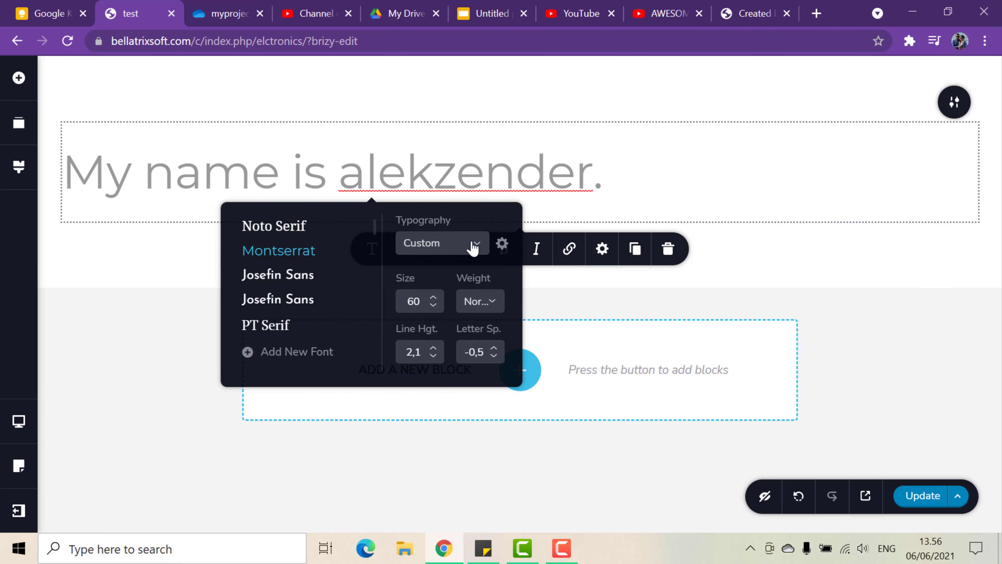
Set the introduction sentence's font weight to Extra Bold, keeping the Custom typography.
{"action": "left_click", "coordinate": [460, 255]}
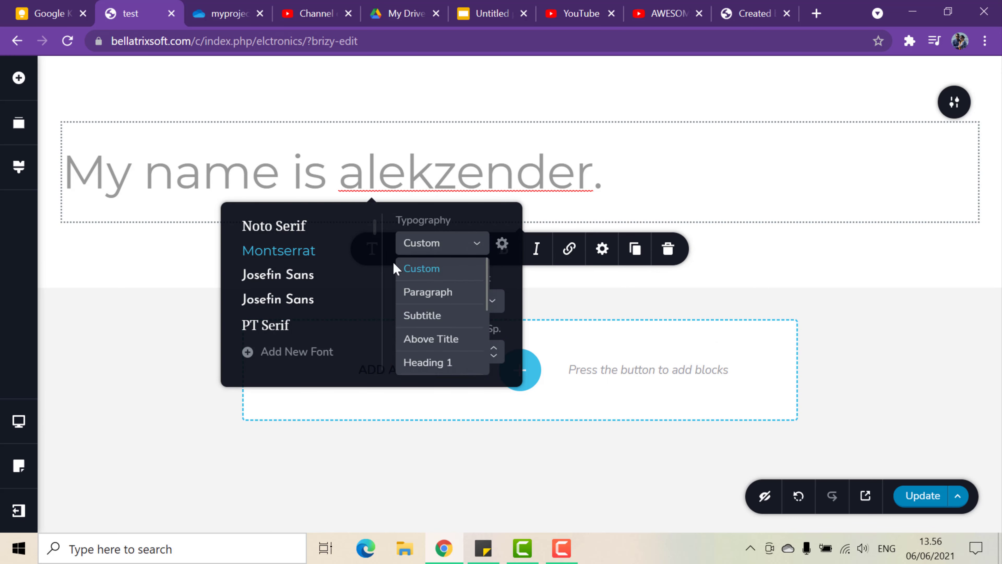
{"action": "left_click", "coordinate": [323, 174]}
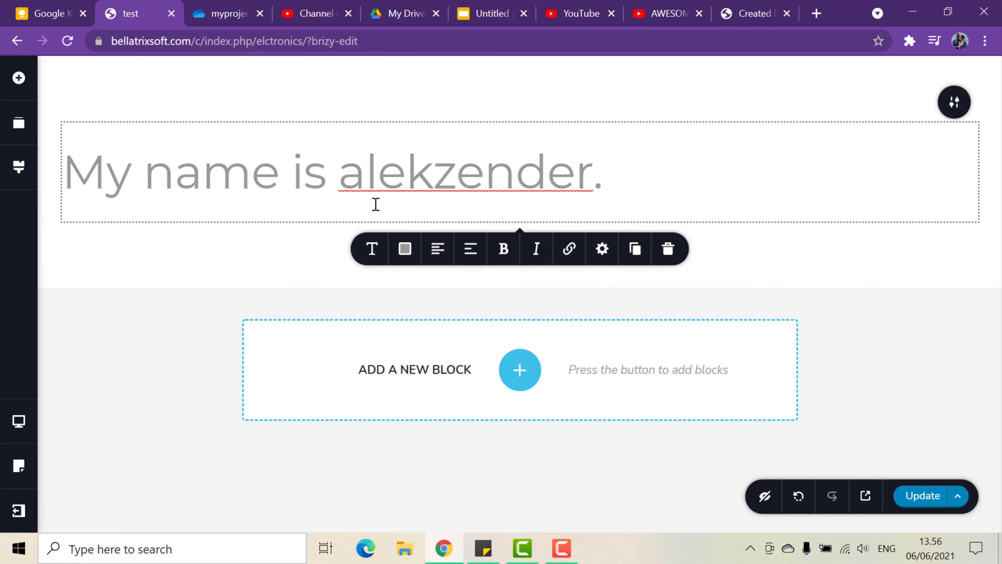
{"action": "left_click", "coordinate": [371, 263]}
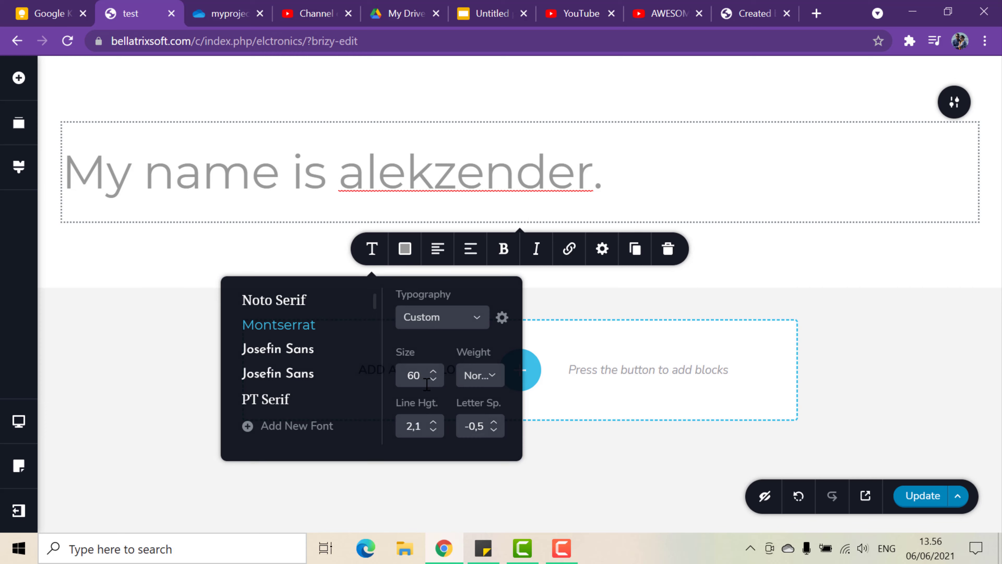
{"action": "left_click", "coordinate": [479, 375]}
{"action": "scroll", "coordinate": [494, 411], "scroll_direction": "down", "scroll_amount": 2}
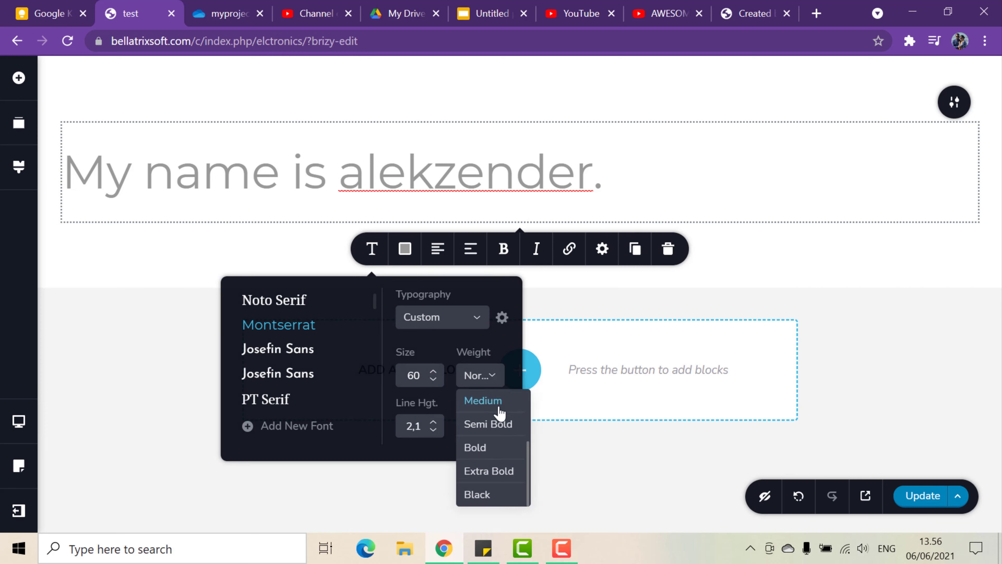
{"action": "left_click", "coordinate": [490, 471]}
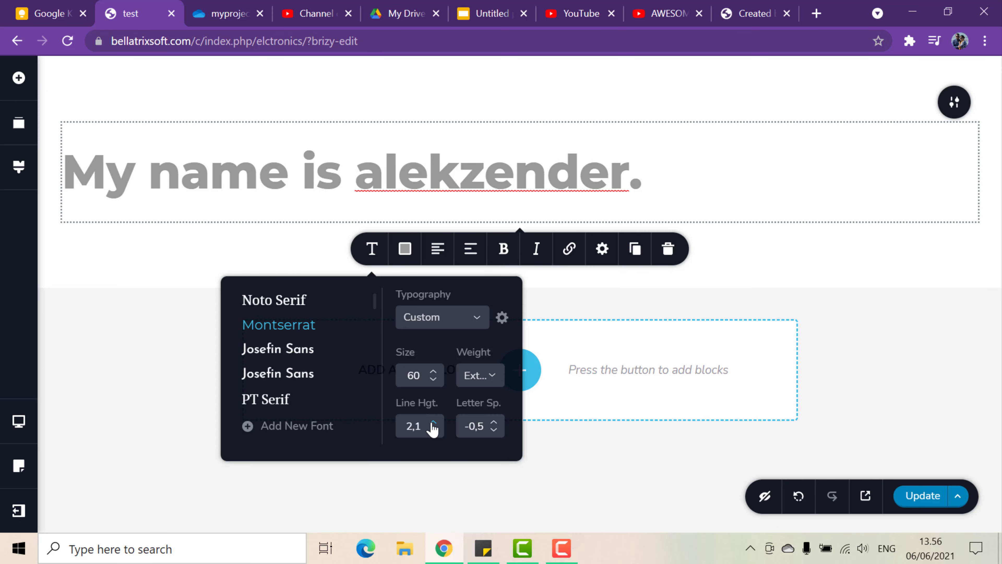
Reduce the line height of the introduction sentence to 1.0.
{"action": "left_click", "coordinate": [433, 431]}
{"action": "left_click", "coordinate": [433, 431]}
{"action": "left_click", "coordinate": [434, 432]}
{"action": "left_click", "coordinate": [435, 433]}
{"action": "left_click", "coordinate": [435, 433]}
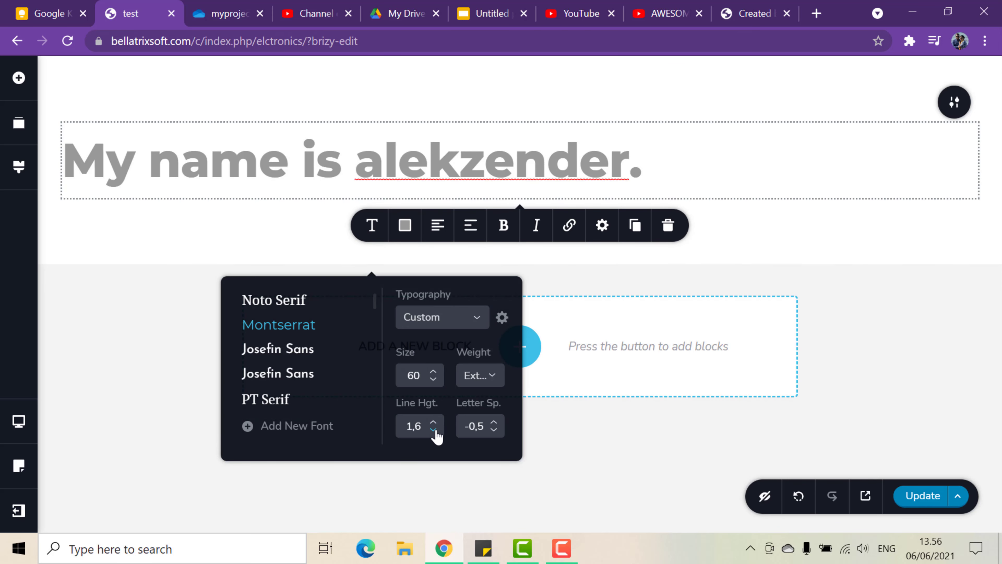
{"action": "left_click", "coordinate": [434, 432]}
{"action": "left_click", "coordinate": [434, 432]}
{"action": "left_click", "coordinate": [435, 431]}
{"action": "left_click", "coordinate": [435, 432]}
{"action": "left_click", "coordinate": [435, 432]}
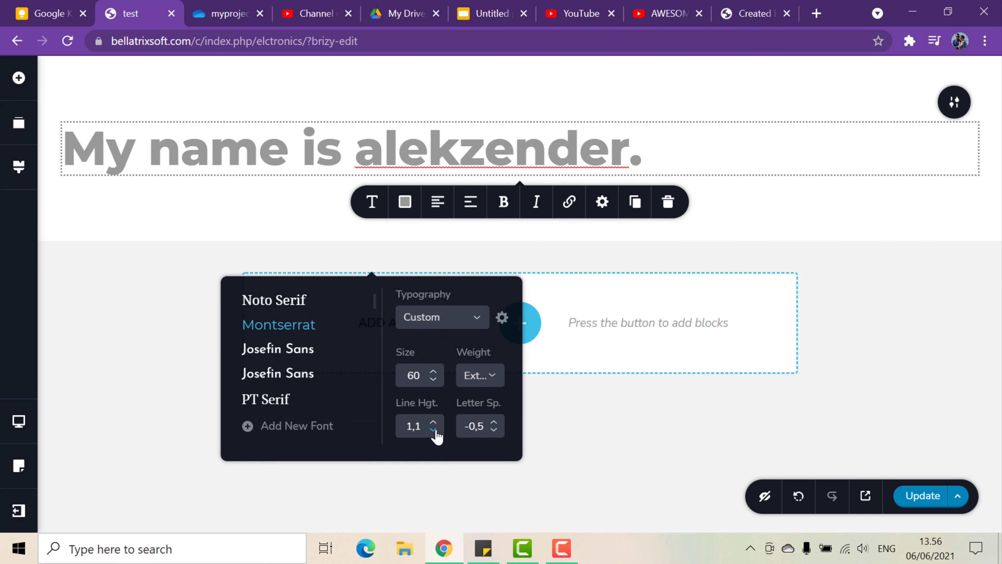
{"action": "left_click", "coordinate": [434, 432]}
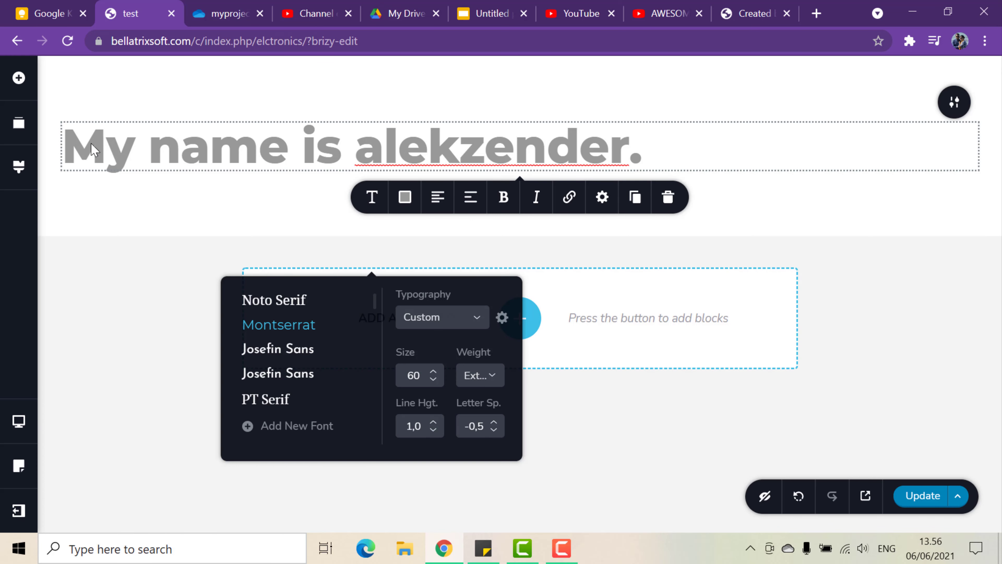
Centre the heading sentence in the block and set its text colour to solid black.
{"action": "left_click", "coordinate": [69, 145]}
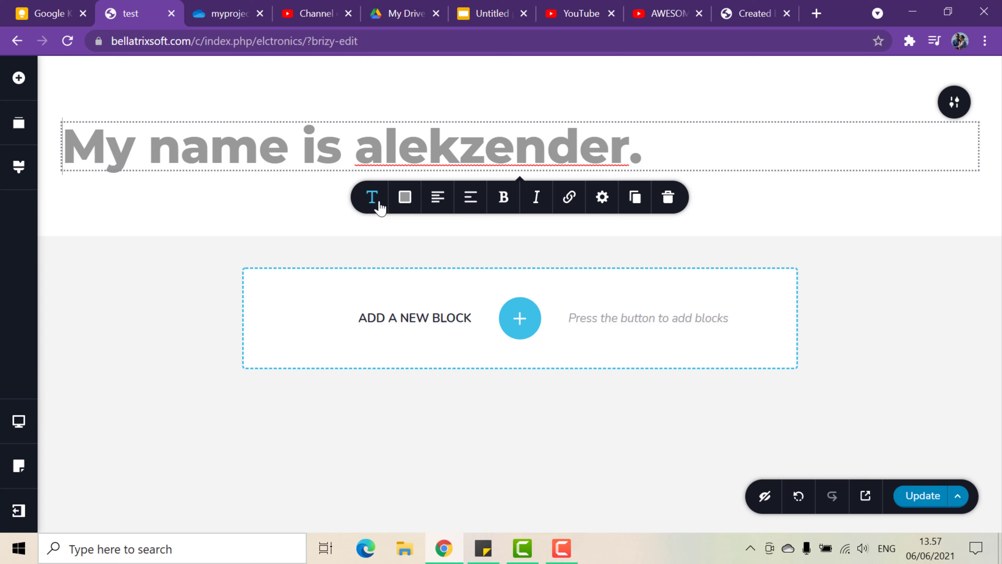
{"action": "left_click", "coordinate": [438, 197]}
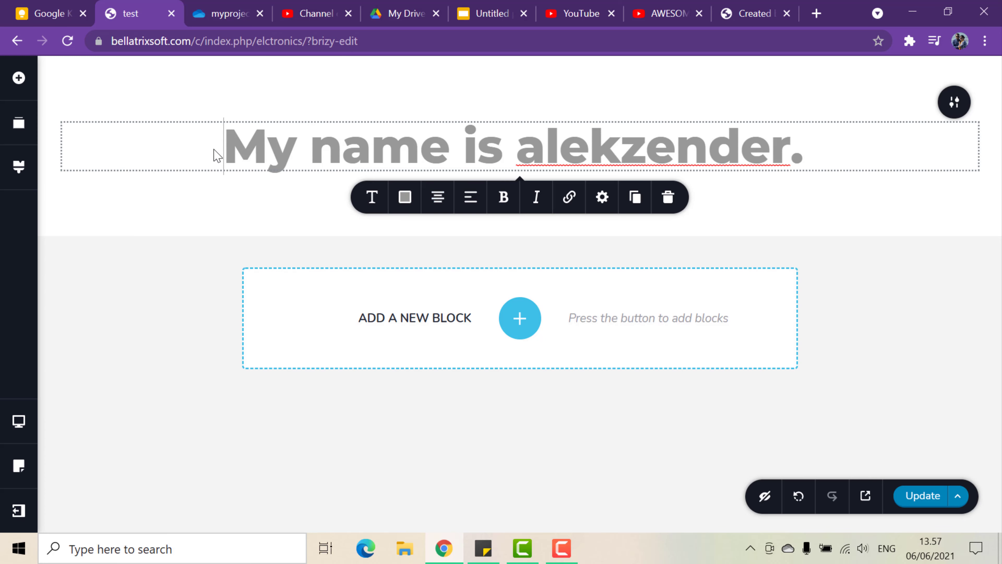
{"action": "left_click_drag", "start_coordinate": [229, 147], "coordinate": [817, 152]}
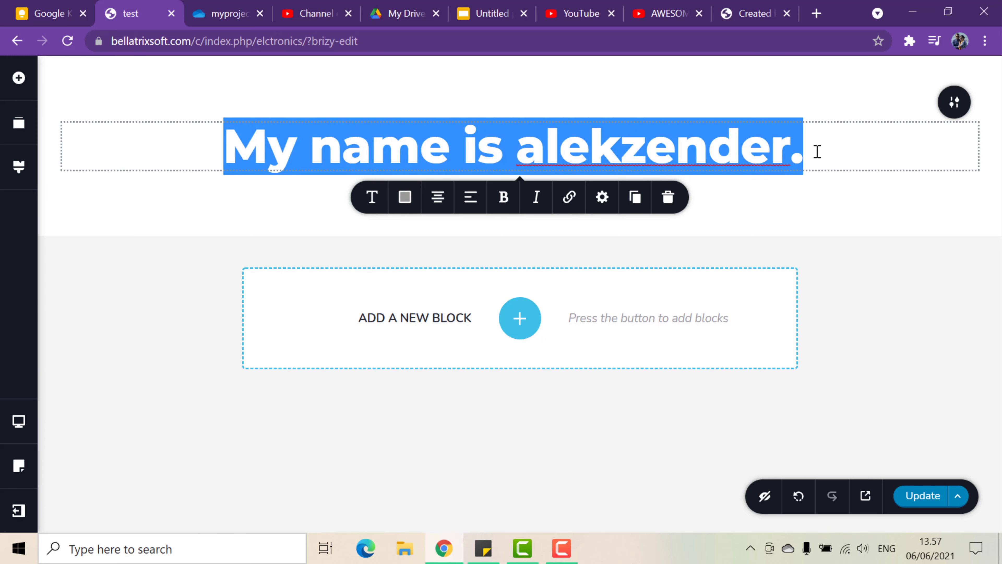
{"action": "left_click", "coordinate": [404, 197]}
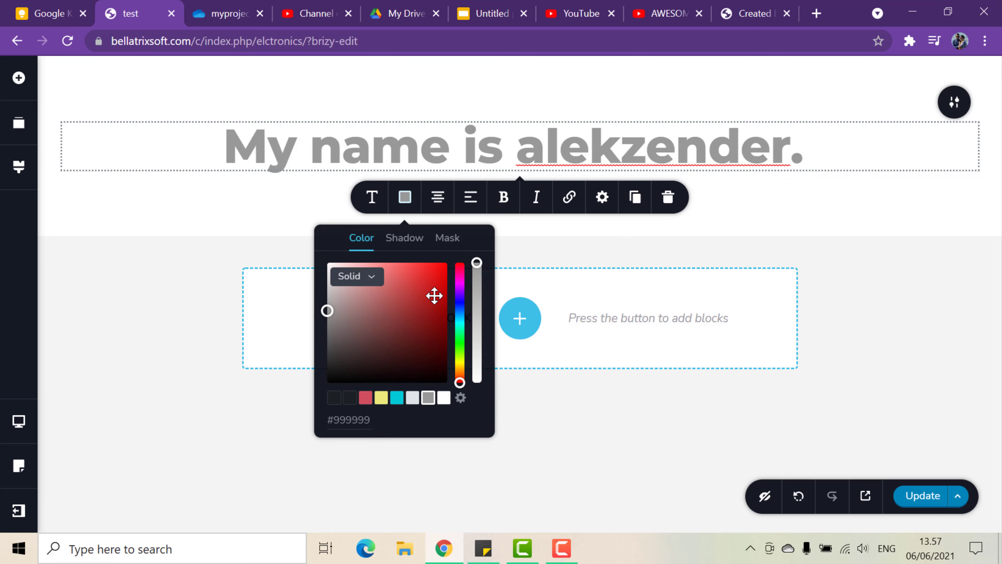
{"action": "left_click", "coordinate": [754, 184]}
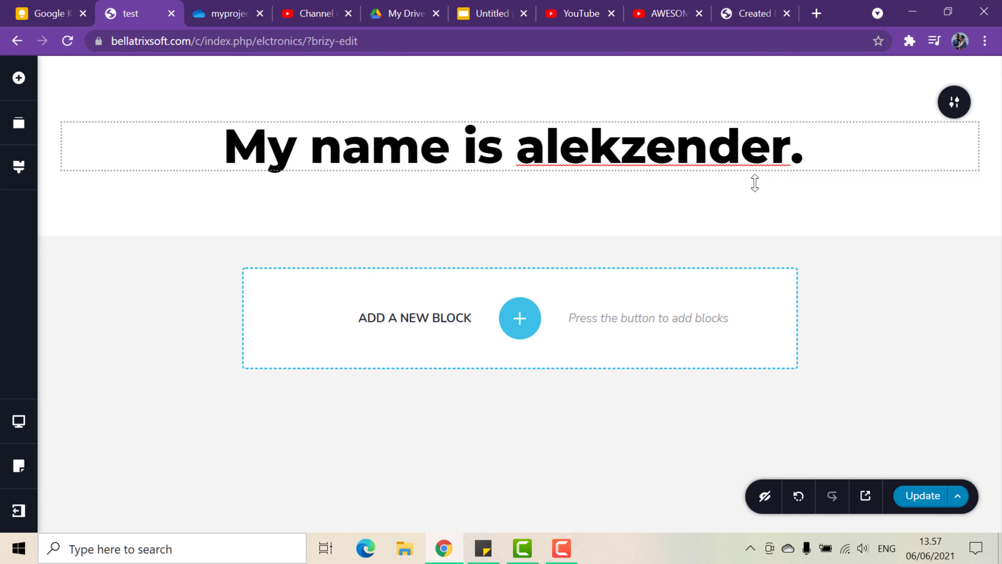
{"action": "left_click", "coordinate": [713, 152]}
{"action": "left_click", "coordinate": [812, 150]}
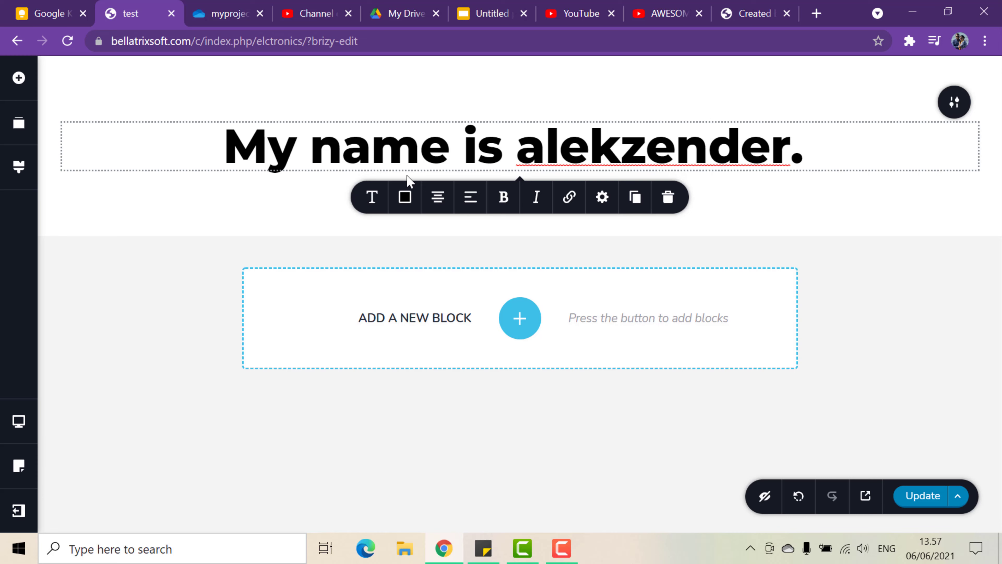
{"action": "left_click", "coordinate": [212, 145]}
Add a second Text element directly below the heading.
{"action": "left_click", "coordinate": [26, 89]}
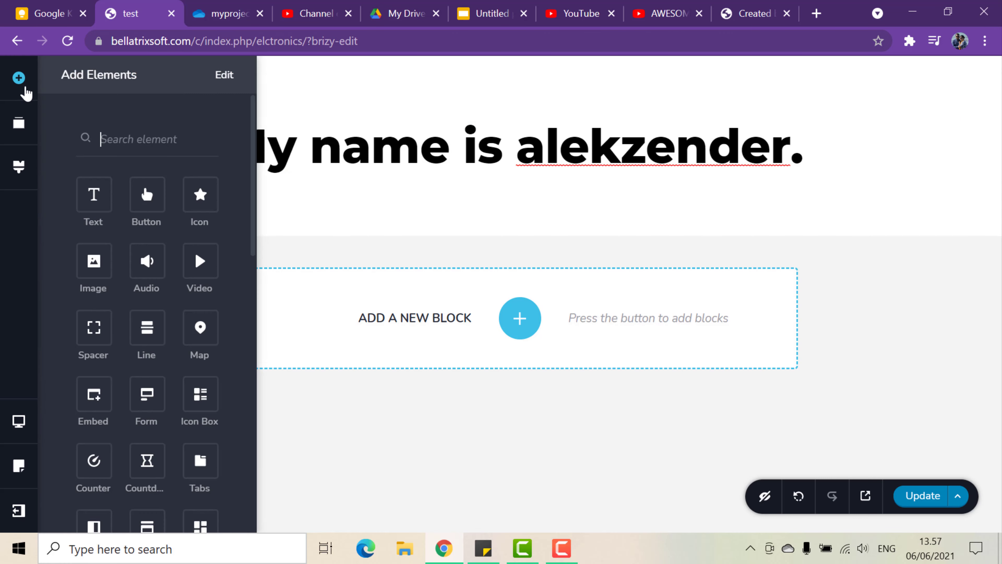
{"action": "left_click", "coordinate": [121, 139]}
{"action": "left_click_drag", "start_coordinate": [90, 208], "coordinate": [493, 177]}
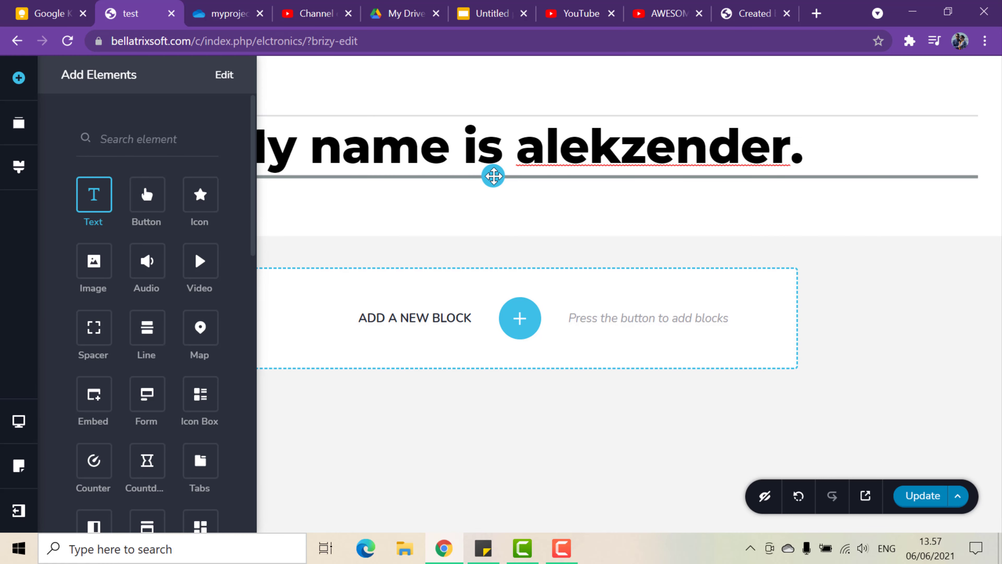
{"action": "left_click_drag", "start_coordinate": [493, 176], "coordinate": [494, 176]}
{"action": "left_click", "coordinate": [509, 203]}
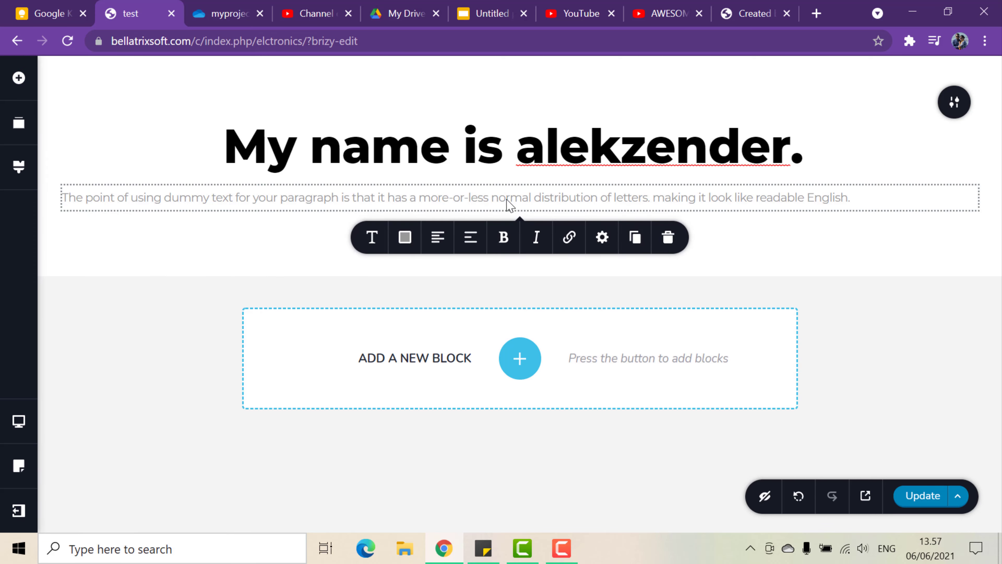
Replace the new element's dummy text with "I want it to be the subheading." and centre it.
{"action": "left_click", "coordinate": [477, 147]}
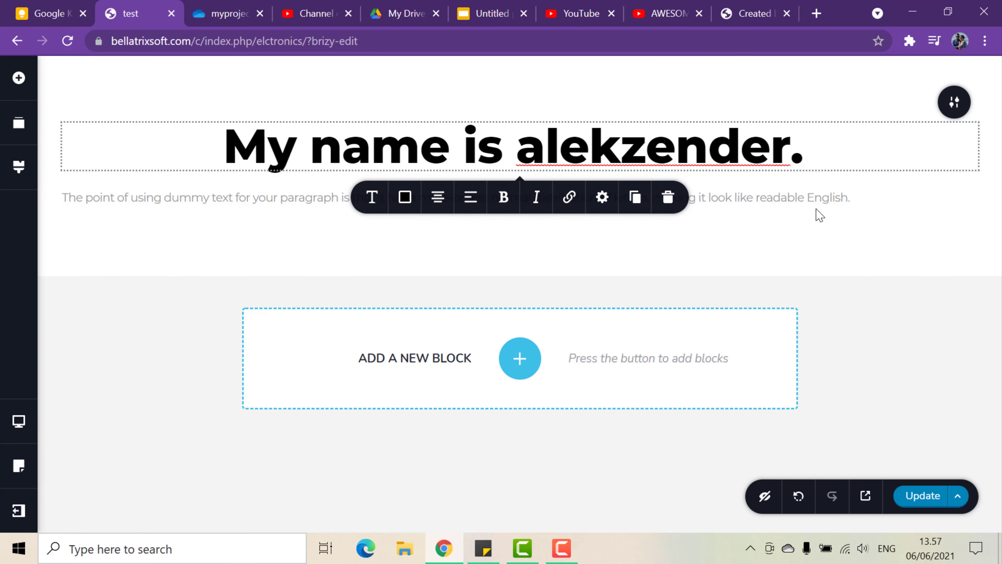
{"action": "left_click", "coordinate": [807, 196]}
{"action": "left_click", "coordinate": [883, 199]}
{"action": "left_click_drag", "start_coordinate": [883, 199], "coordinate": [61, 206]}
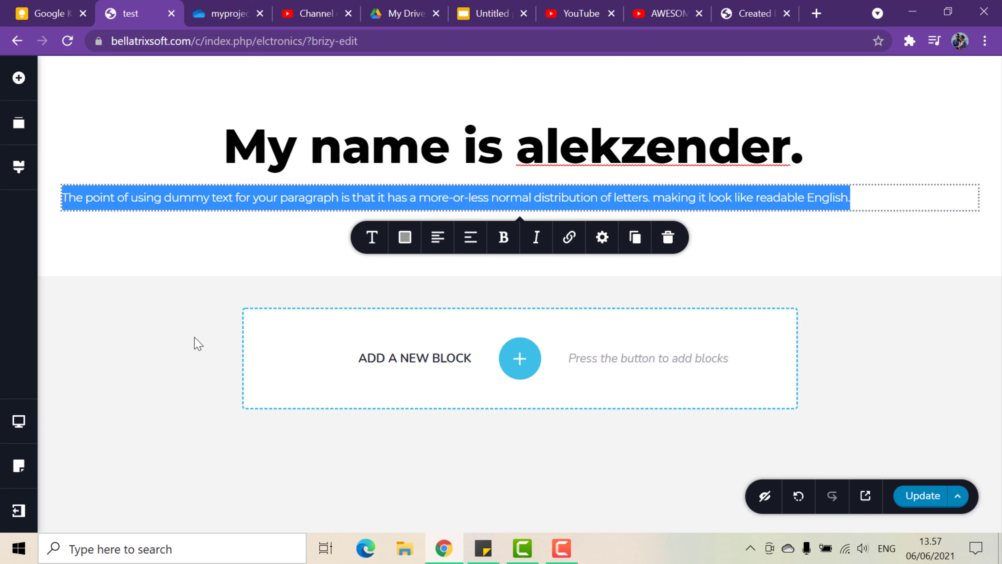
{"action": "key", "text": "BackSpace"}
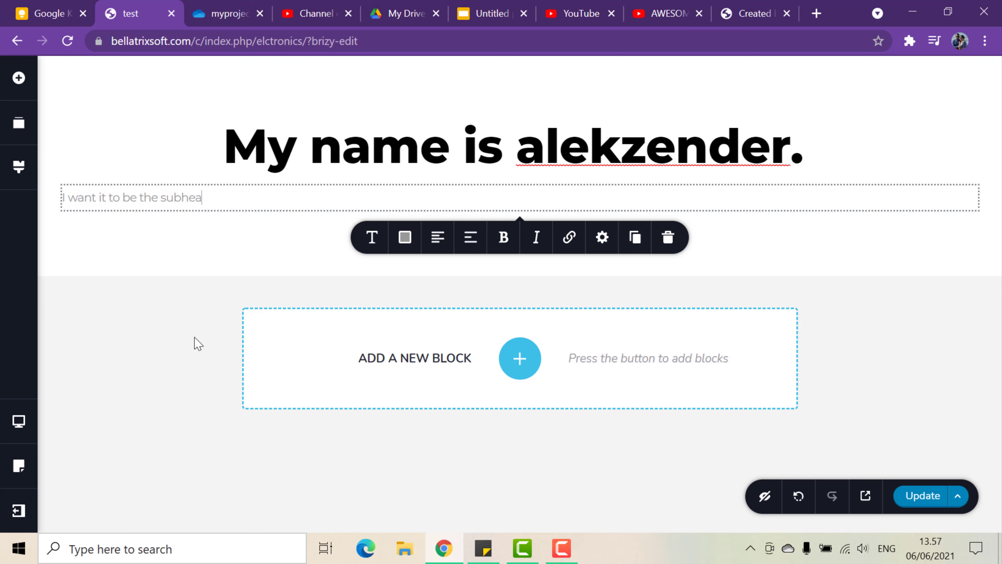
{"action": "type", "text": "ding."}
{"action": "left_click_drag", "start_coordinate": [234, 196], "coordinate": [42, 202]}
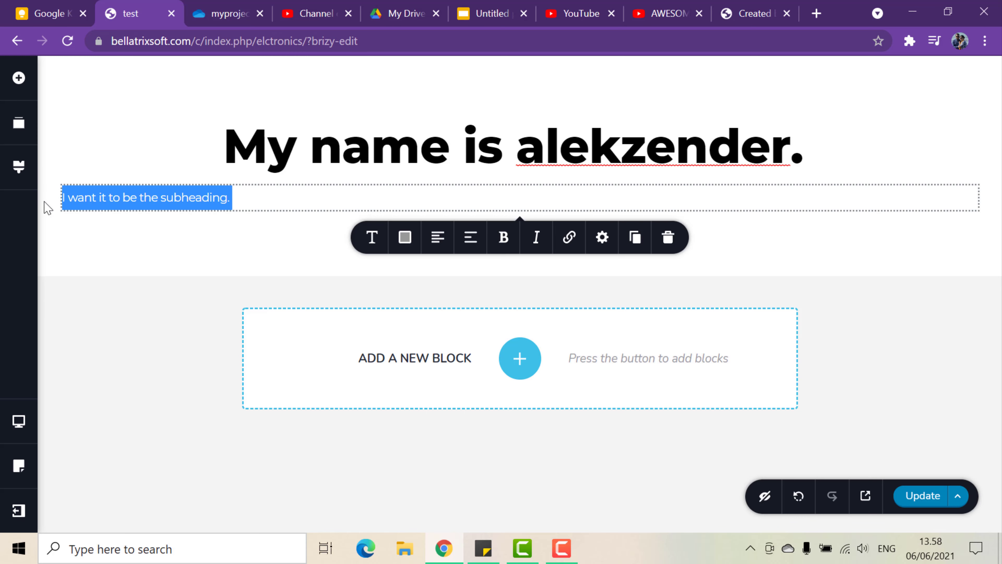
{"action": "left_click", "coordinate": [445, 238]}
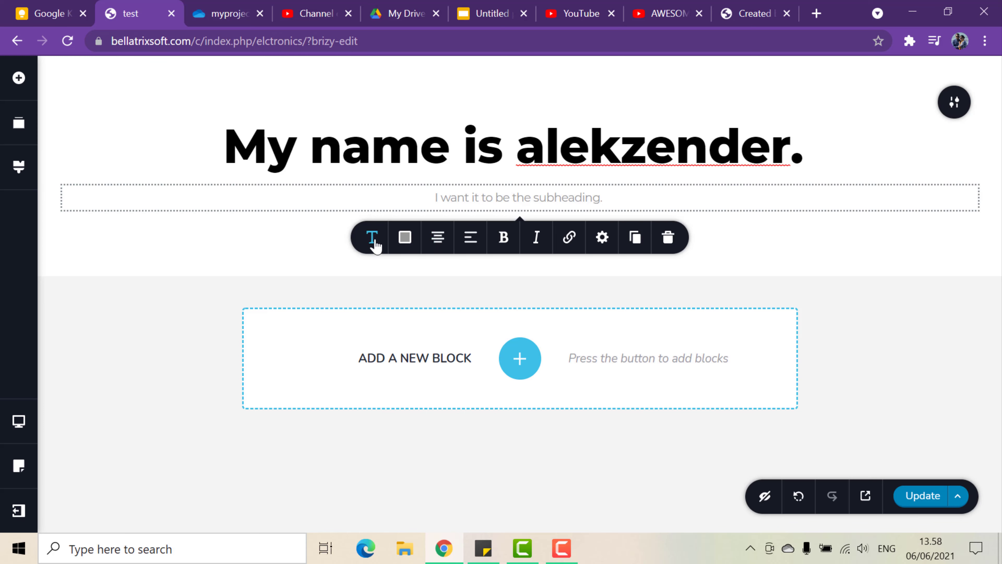
Check the heading's typography settings, then return to the subheading text.
{"action": "left_click", "coordinate": [385, 170]}
{"action": "left_click", "coordinate": [373, 199]}
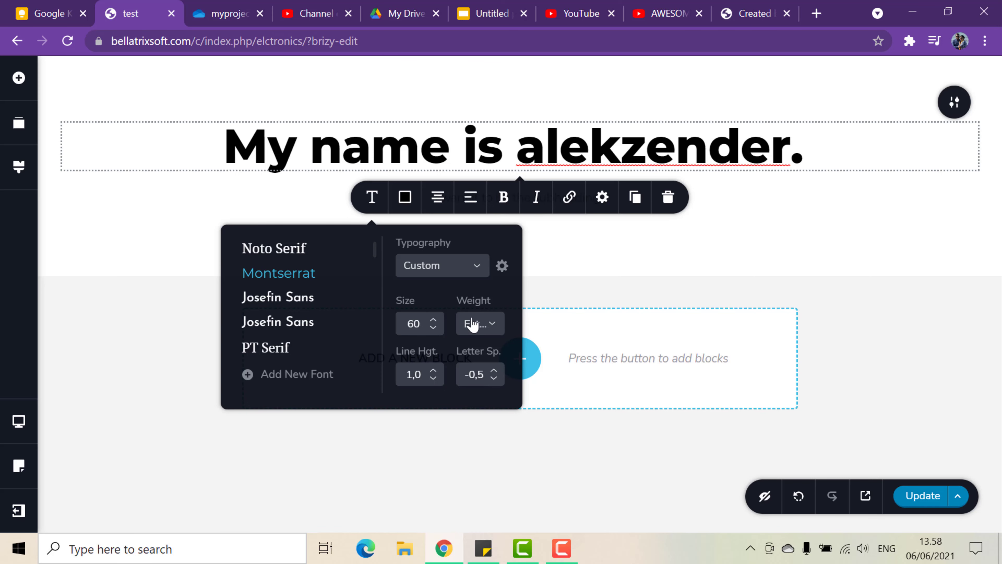
{"action": "left_click", "coordinate": [406, 195]}
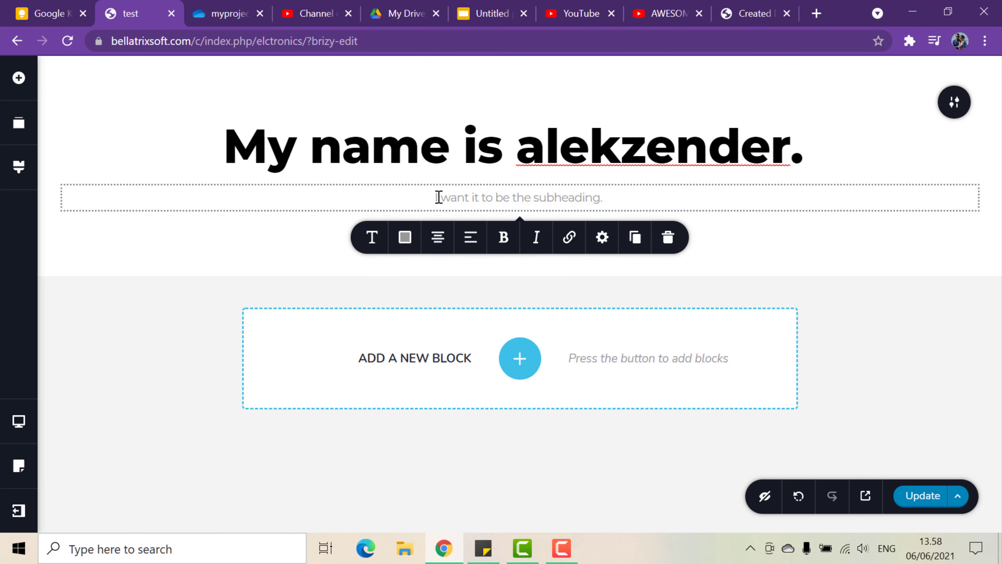
Change the subheading's text colour to red.
{"action": "left_click_drag", "start_coordinate": [438, 198], "coordinate": [649, 197]}
{"action": "left_click", "coordinate": [405, 237]}
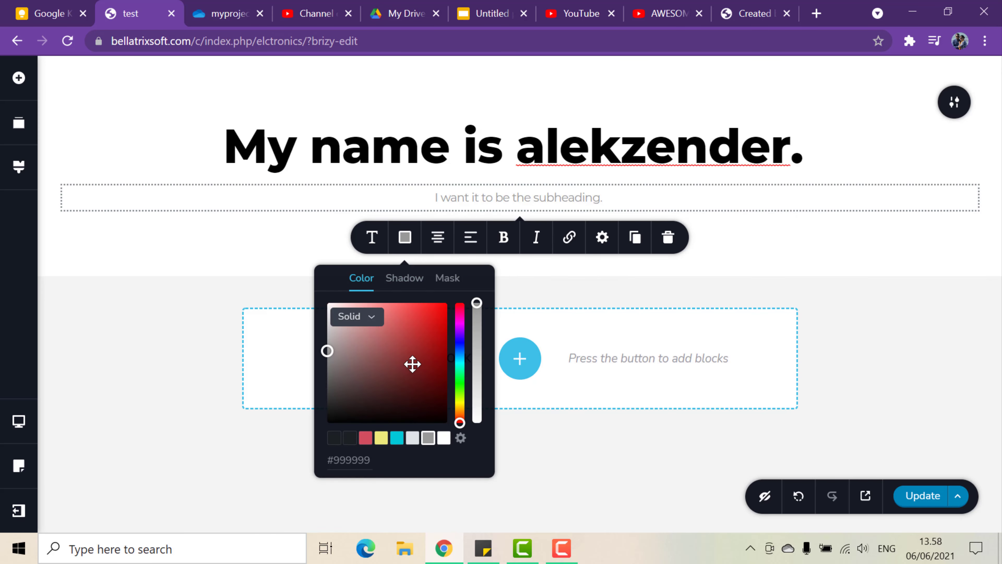
{"action": "left_click", "coordinate": [425, 318]}
Set the subheading's font size to 35 and its weight to Thin.
{"action": "left_click", "coordinate": [391, 199]}
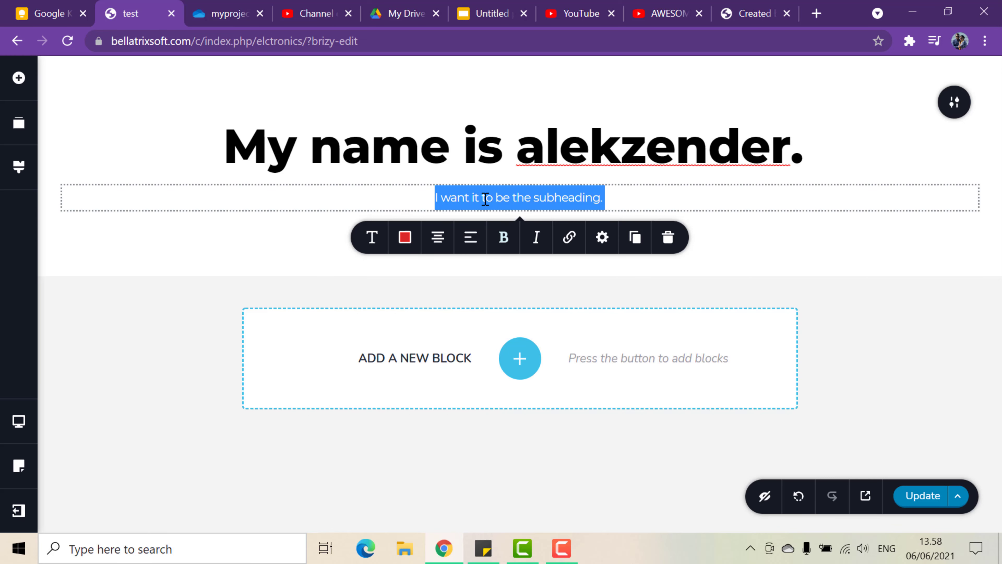
{"action": "left_click", "coordinate": [373, 239]}
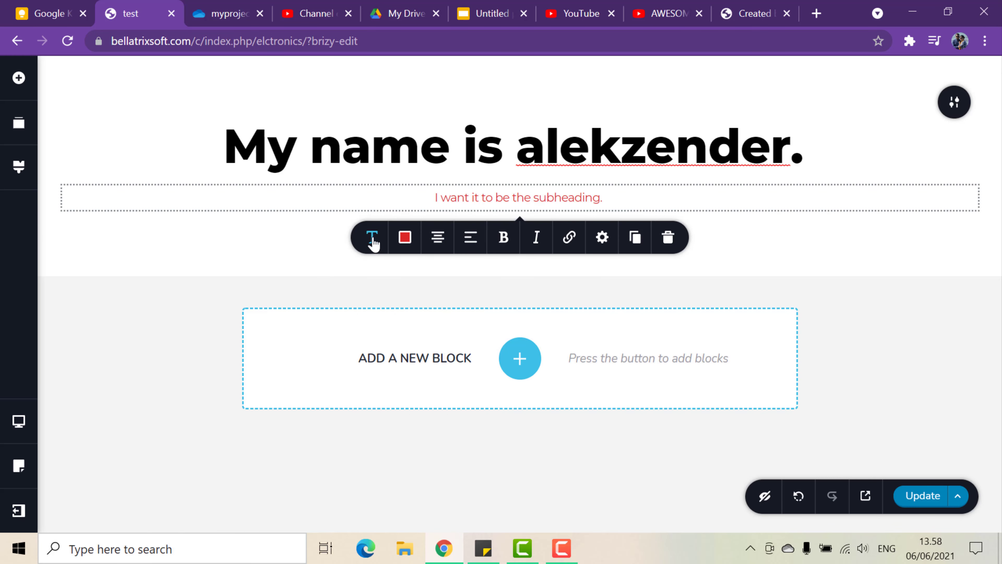
{"action": "double_click", "coordinate": [397, 362]}
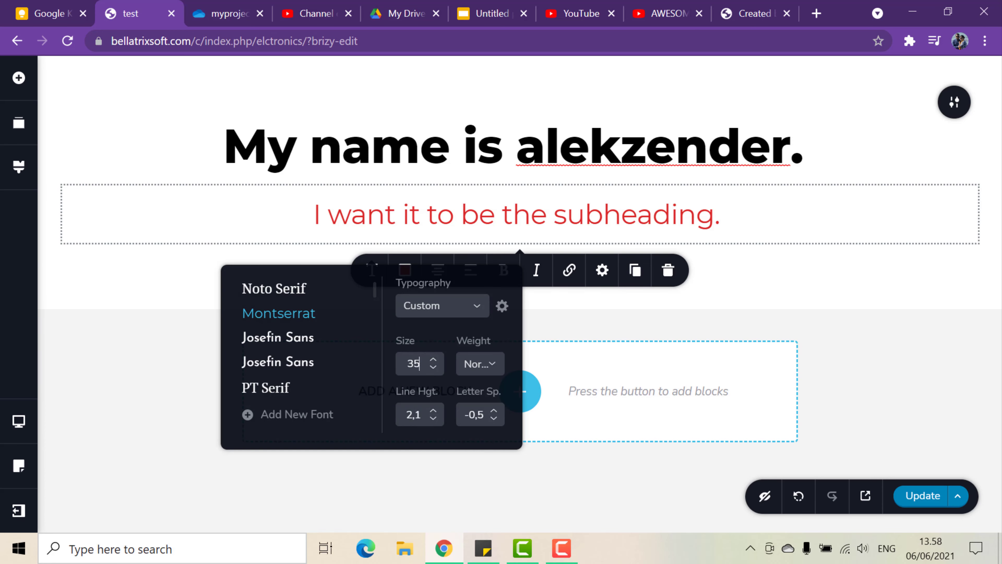
{"action": "left_click", "coordinate": [806, 235]}
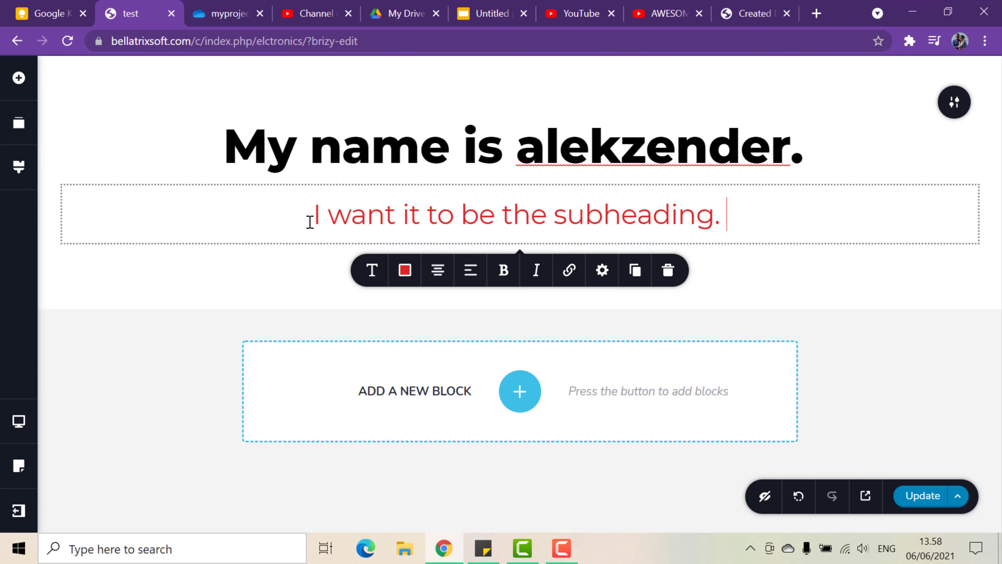
{"action": "left_click", "coordinate": [375, 275]}
{"action": "left_click", "coordinate": [483, 398]}
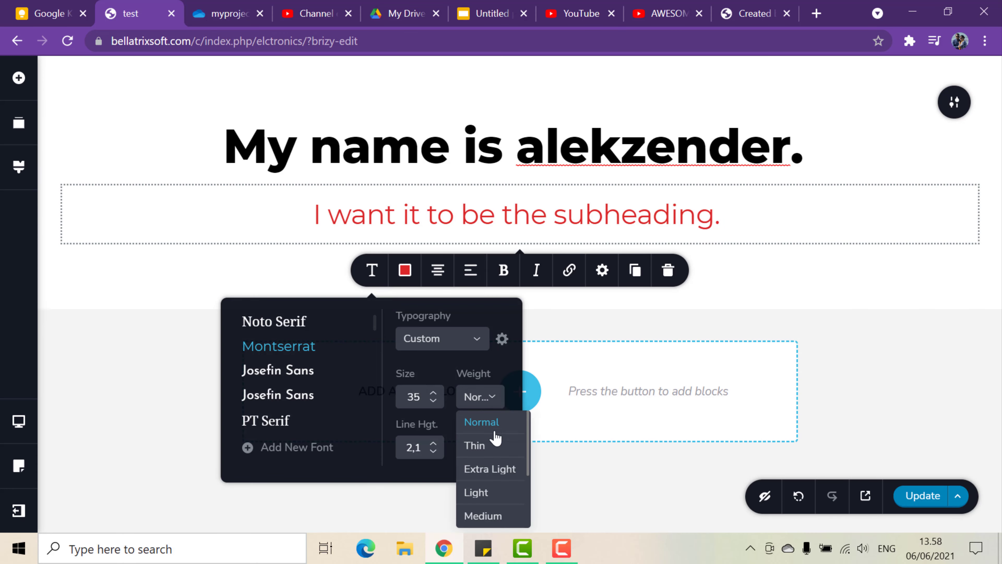
{"action": "left_click", "coordinate": [479, 449]}
{"action": "left_click", "coordinate": [736, 216]}
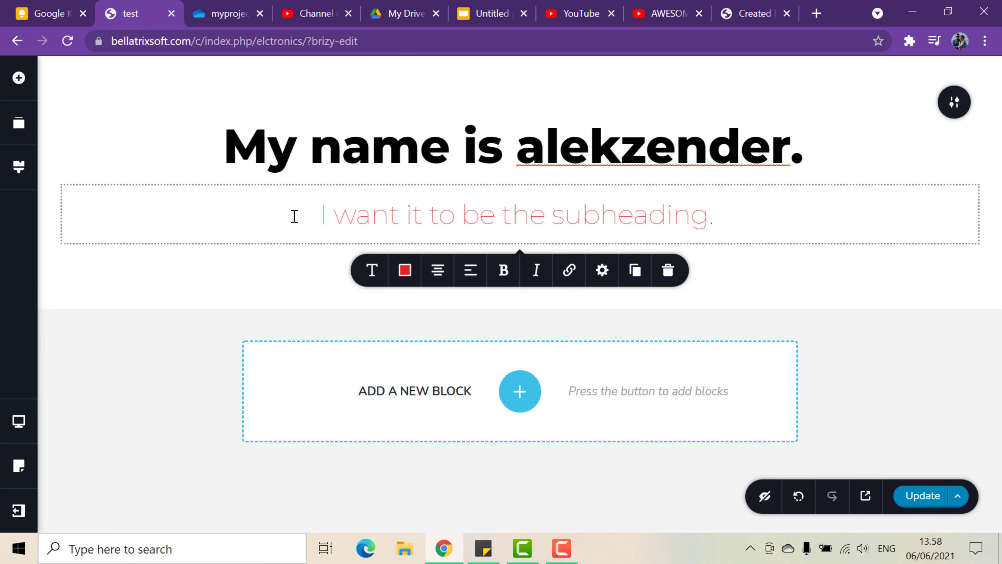
Increase the subheading's letter spacing to 4,0.
{"action": "left_click_drag", "start_coordinate": [294, 216], "coordinate": [751, 217]}
{"action": "left_click", "coordinate": [372, 270]}
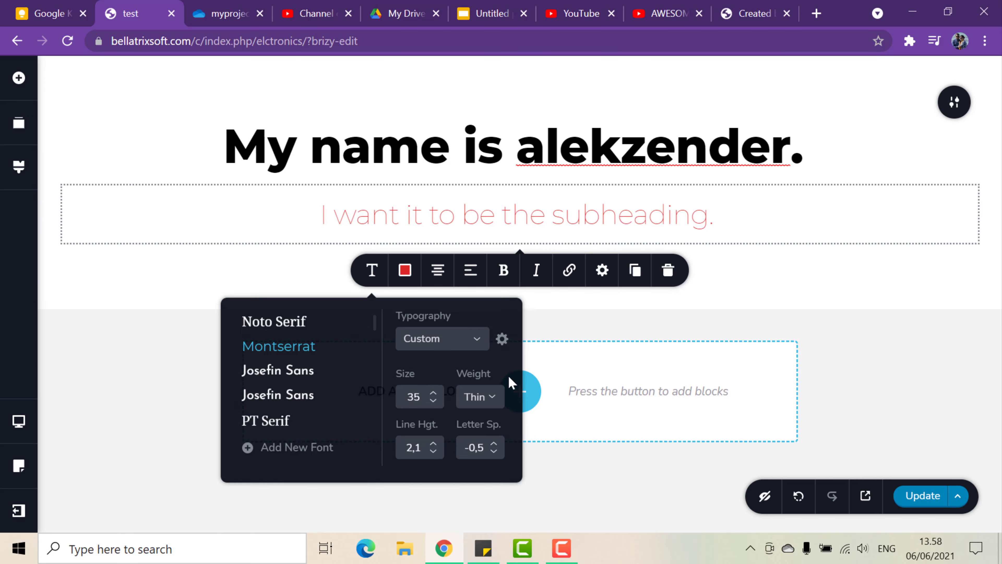
{"action": "left_click", "coordinate": [494, 445]}
{"action": "left_click", "coordinate": [494, 445]}
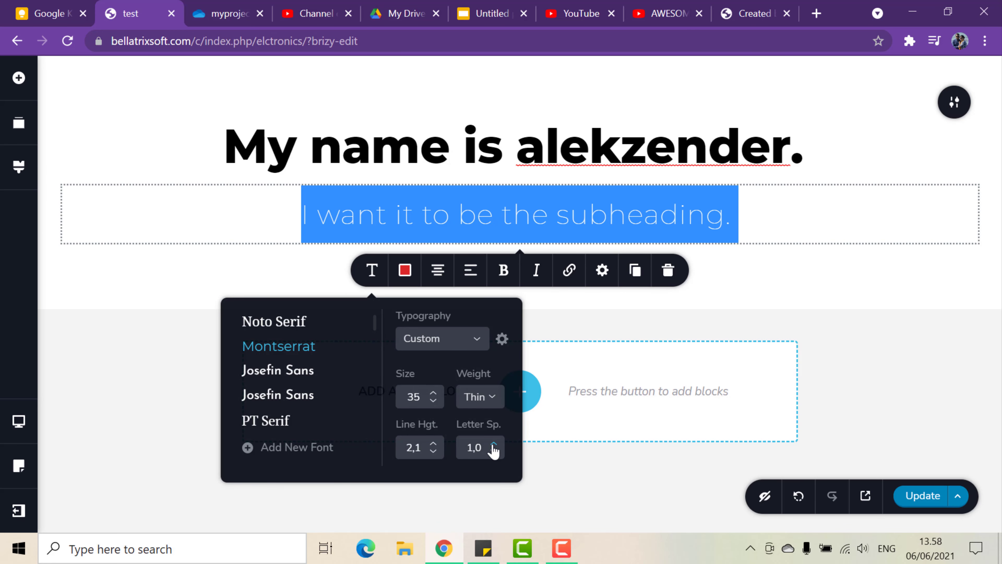
{"action": "left_click", "coordinate": [493, 445]}
{"action": "left_click", "coordinate": [494, 445]}
{"action": "left_click", "coordinate": [494, 445]}
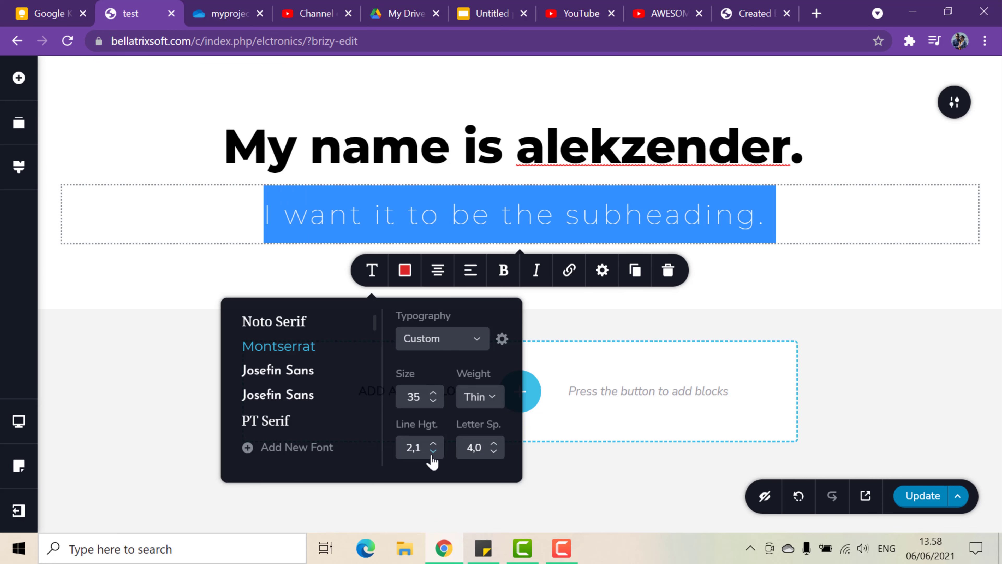
Raise the subheading's line height by four increments.
{"action": "left_click", "coordinate": [432, 444]}
{"action": "left_click", "coordinate": [433, 445]}
{"action": "left_click", "coordinate": [433, 444]}
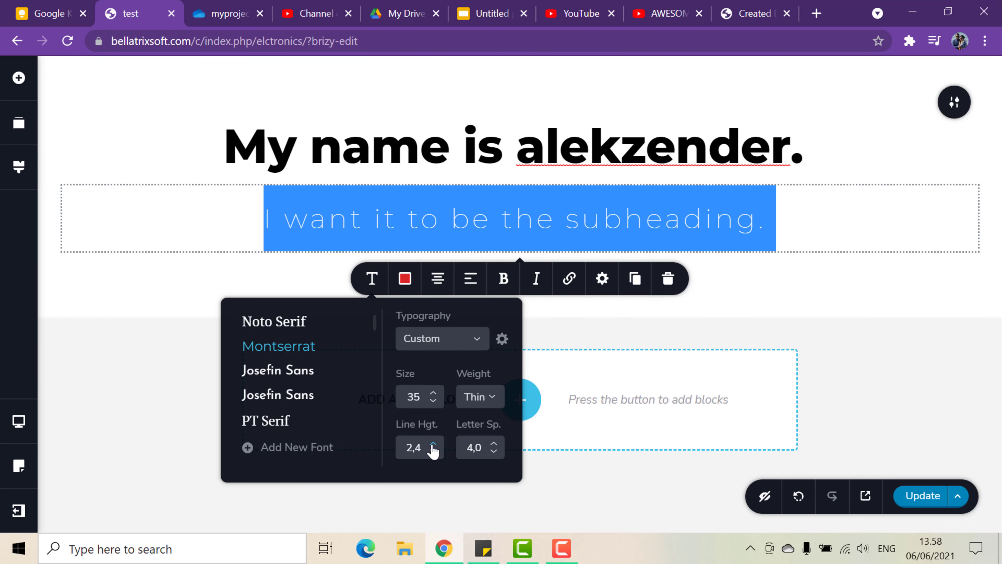
{"action": "left_click", "coordinate": [433, 446]}
{"action": "left_click", "coordinate": [861, 224]}
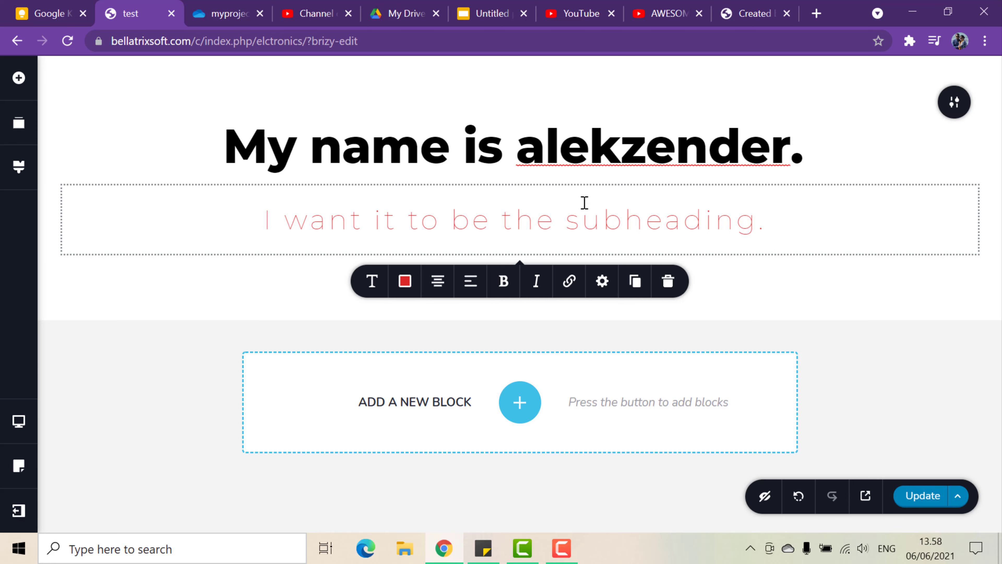
{"action": "left_click", "coordinate": [223, 147]}
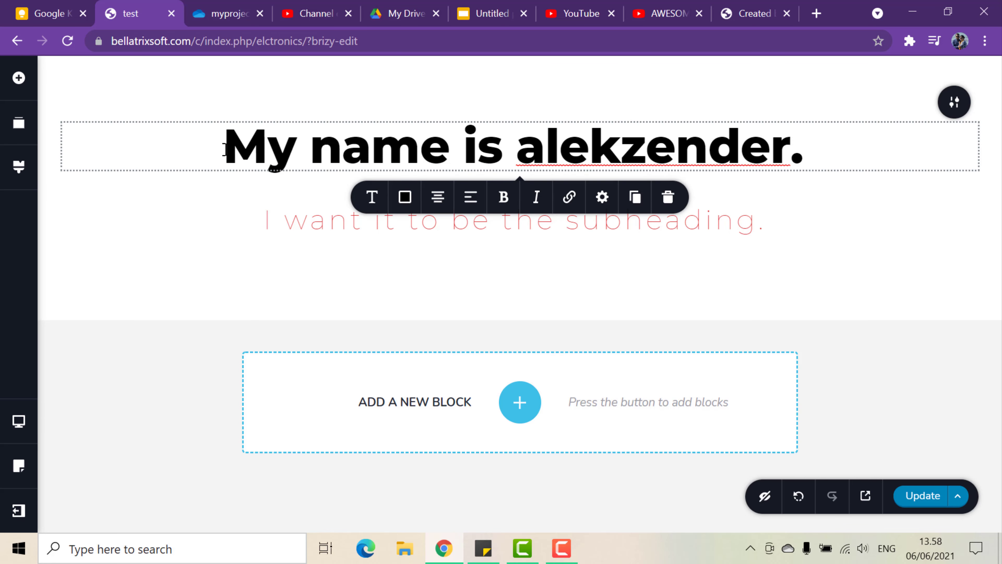
{"action": "key", "text": "ctrl+shift+Right"}
{"action": "key", "text": "ctrl+shift+Right"}
{"action": "key", "text": "ctrl+shift+Right"}
{"action": "left_click_drag", "start_coordinate": [517, 147], "coordinate": [833, 147]}
{"action": "left_click", "coordinate": [249, 210]}
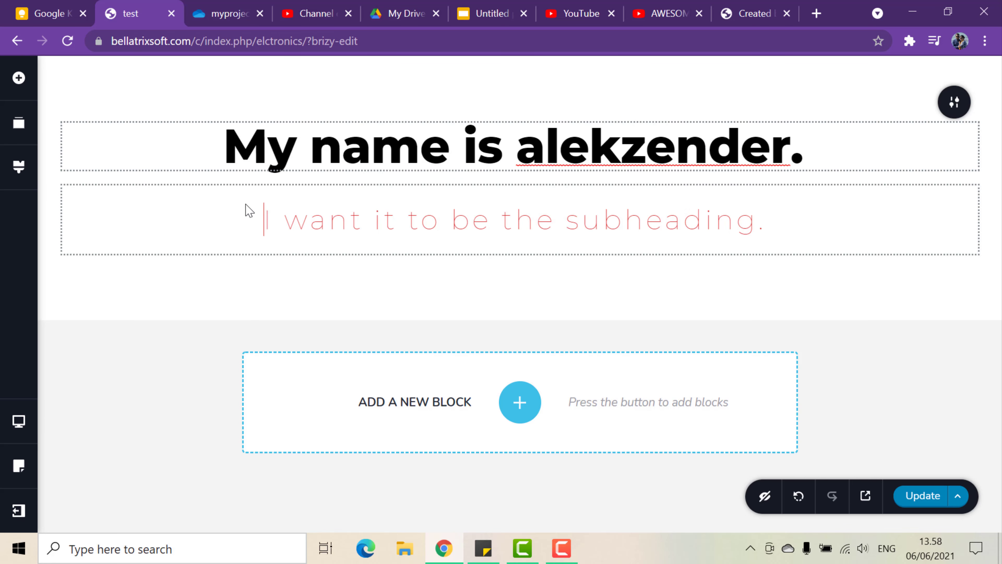
{"action": "left_click_drag", "start_coordinate": [268, 212], "coordinate": [821, 217]}
{"action": "left_click", "coordinate": [822, 221]}
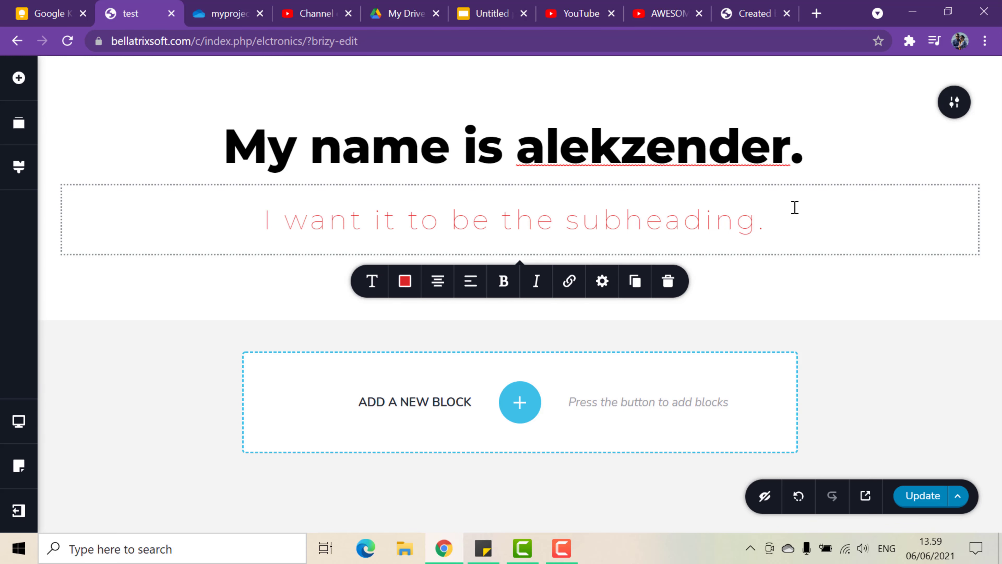
{"action": "left_click", "coordinate": [468, 195]}
{"action": "left_click", "coordinate": [220, 158]}
{"action": "left_click", "coordinate": [227, 147]}
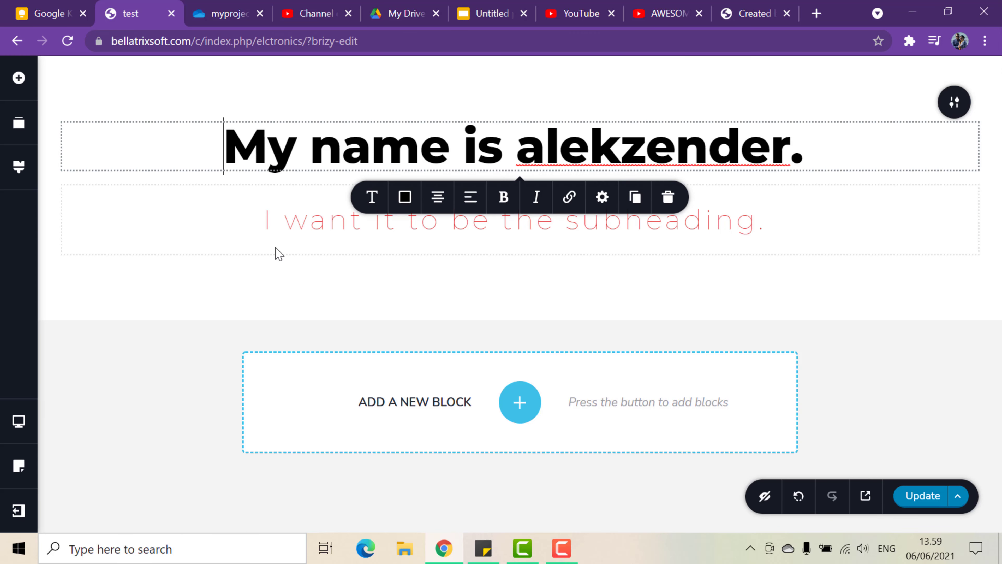
{"action": "mouse_move", "coordinate": [263, 275]}
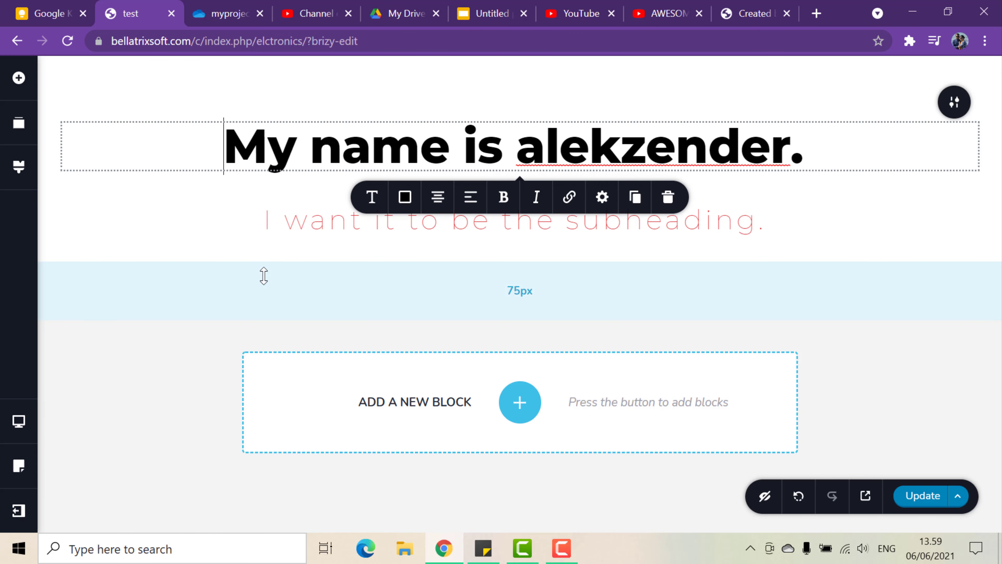
{"action": "left_click", "coordinate": [958, 114]}
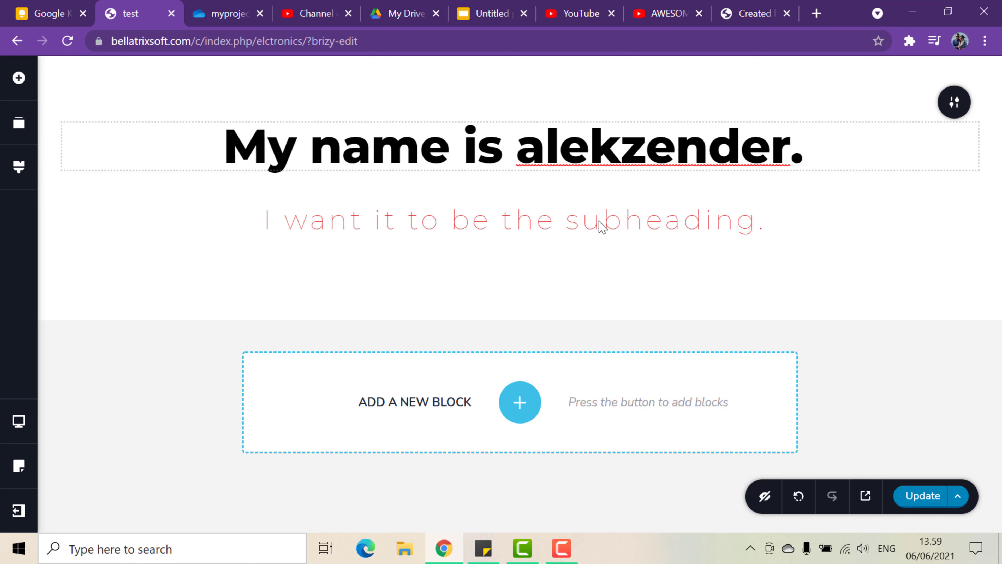
{"action": "left_click", "coordinate": [559, 141]}
{"action": "left_click", "coordinate": [332, 223]}
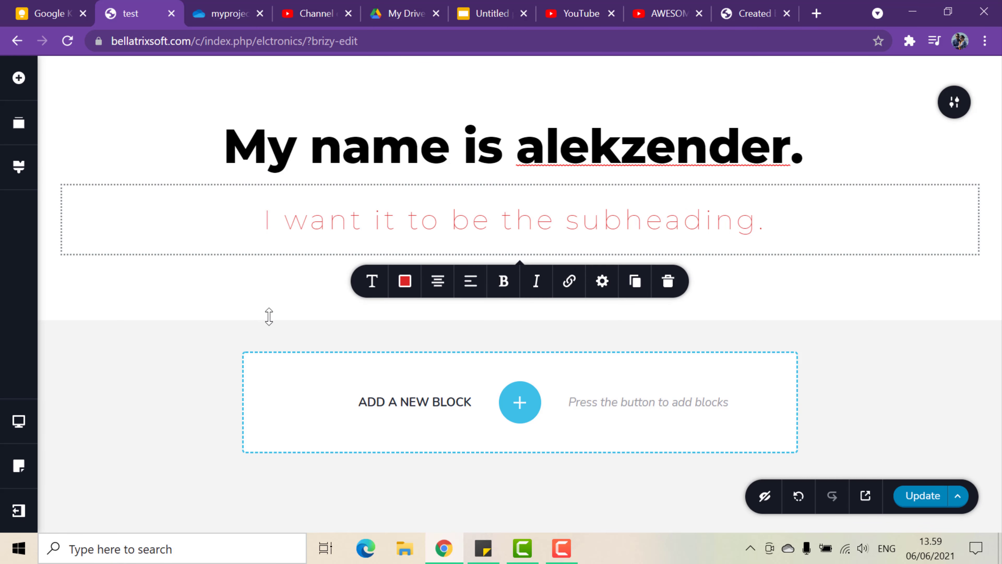
{"action": "left_click", "coordinate": [188, 385]}
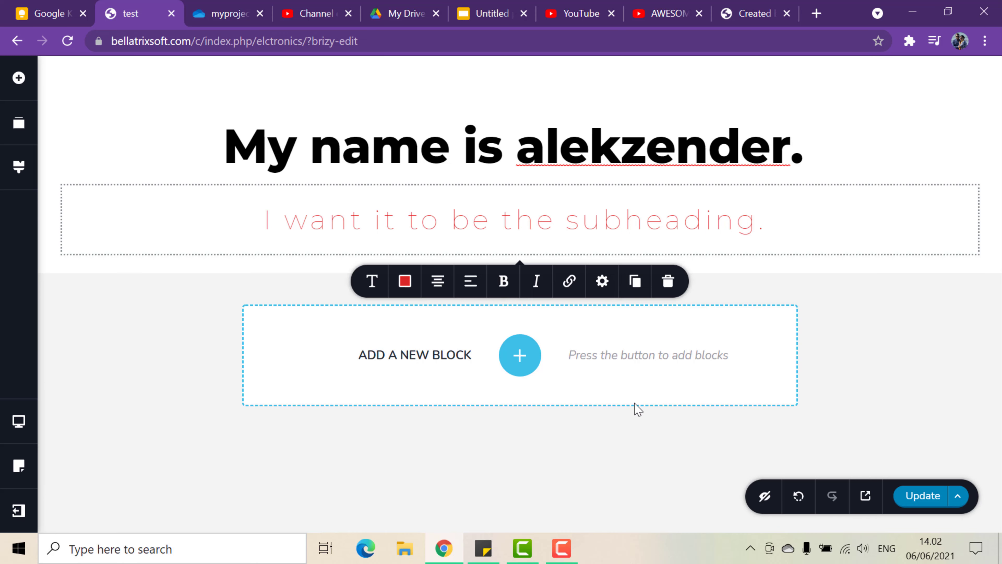
Insert the saved heading-and-subheading block from the block library beneath the existing block and reduce its top padding.
{"action": "left_click", "coordinate": [519, 362]}
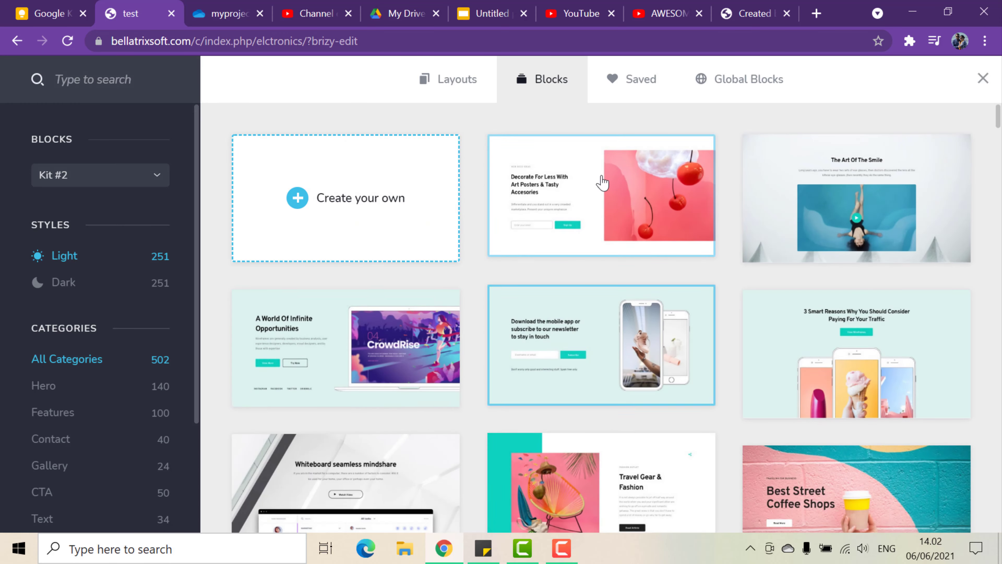
{"action": "left_click", "coordinate": [614, 93]}
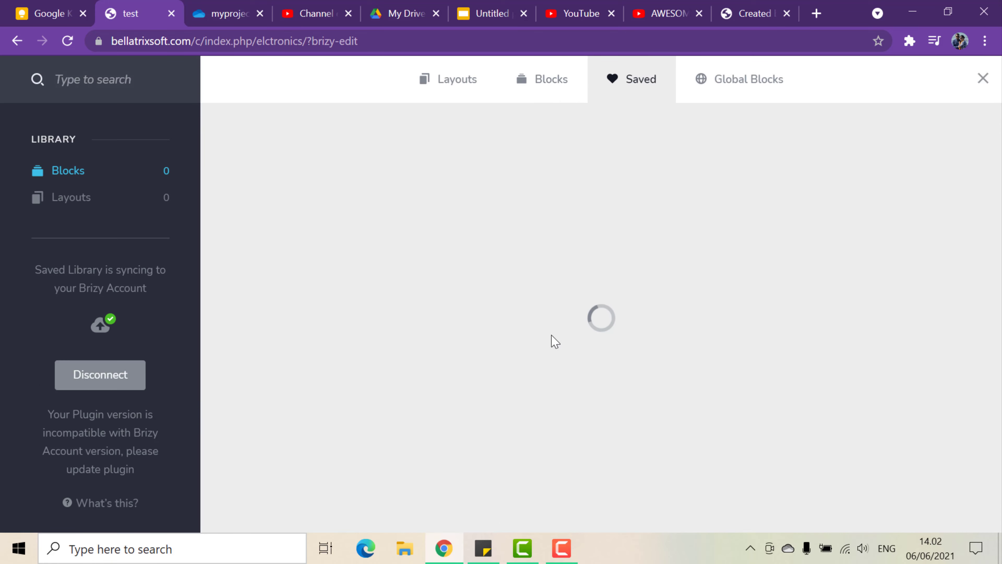
{"action": "scroll", "coordinate": [573, 365], "scroll_direction": "down", "scroll_amount": 10}
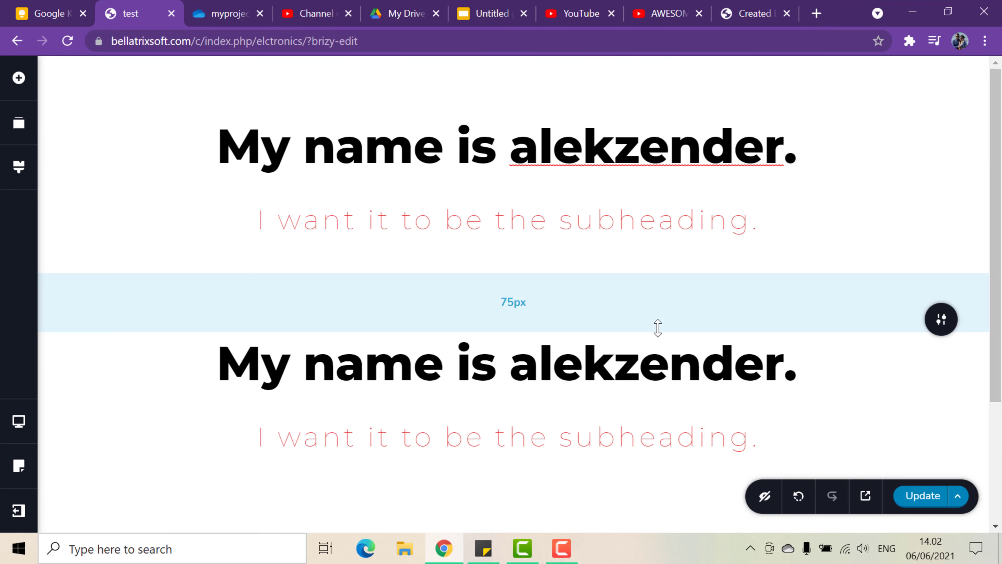
{"action": "left_click_drag", "start_coordinate": [654, 321], "coordinate": [619, 230]}
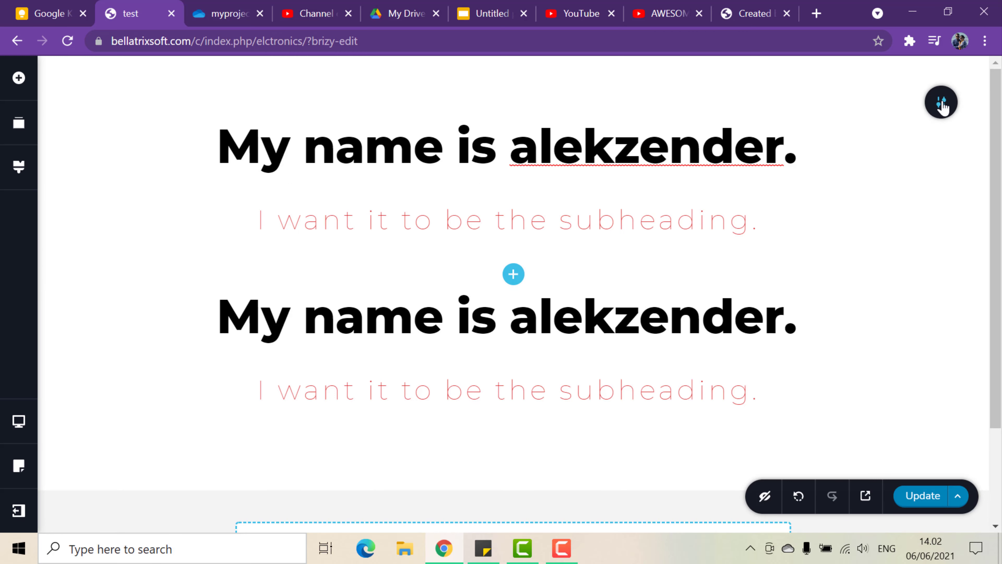
Duplicate the first heading block and delete the resulting middle copy.
{"action": "left_click", "coordinate": [941, 102]}
{"action": "left_click", "coordinate": [904, 103]}
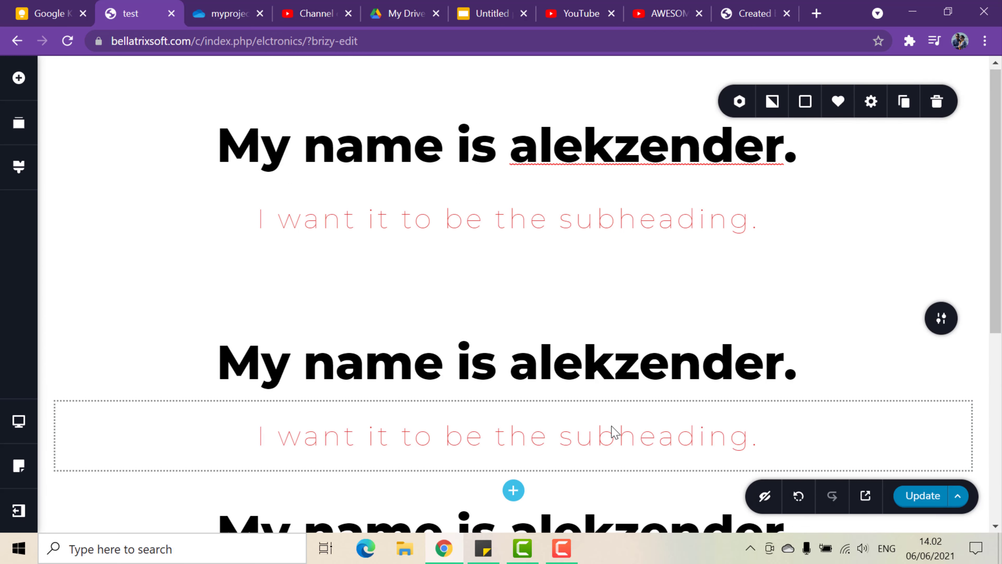
{"action": "scroll", "coordinate": [615, 432], "scroll_direction": "down", "scroll_amount": 2}
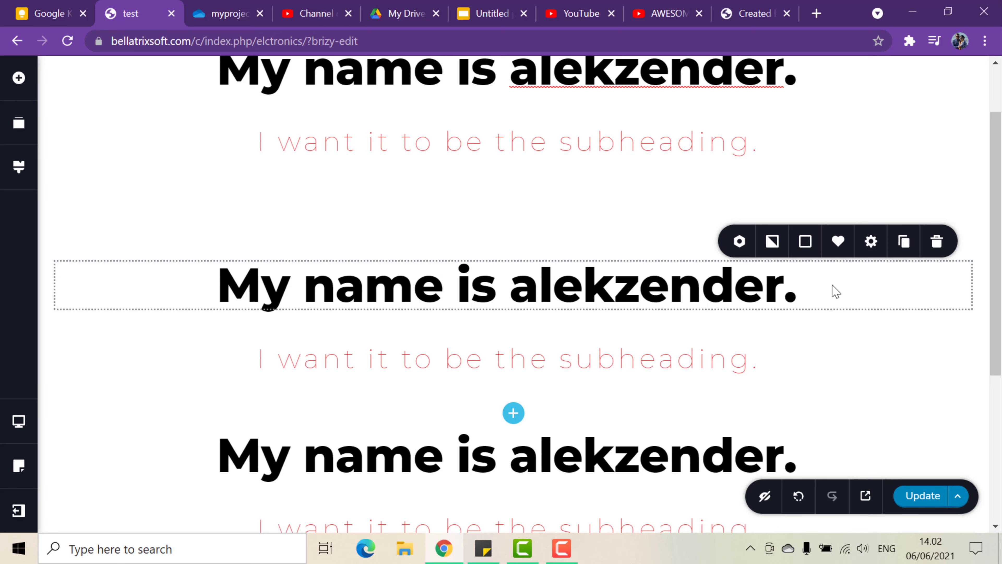
{"action": "left_click", "coordinate": [937, 241]}
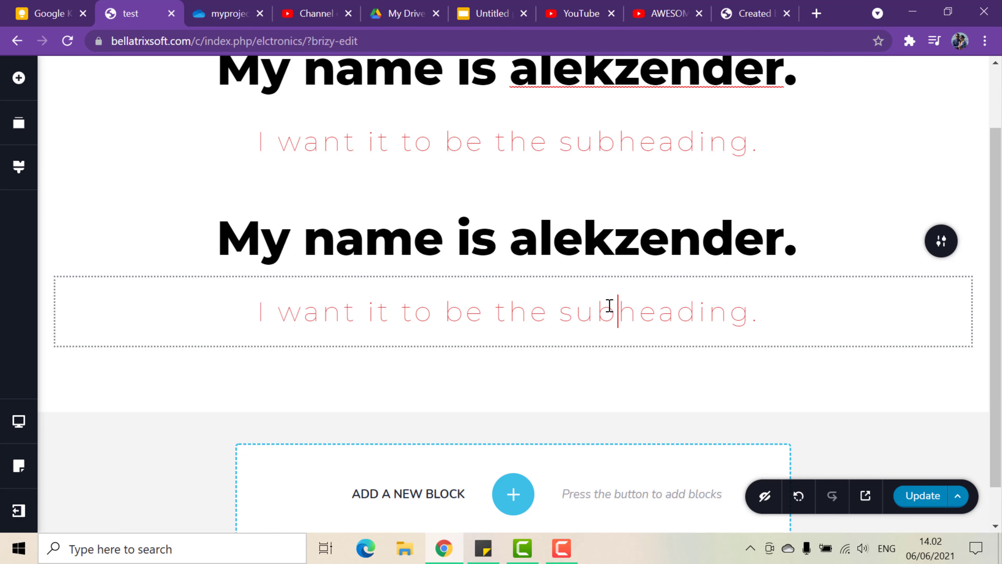
Compare the heading and subheading of the original block with those of the inserted copy below it.
{"action": "left_click", "coordinate": [414, 239]}
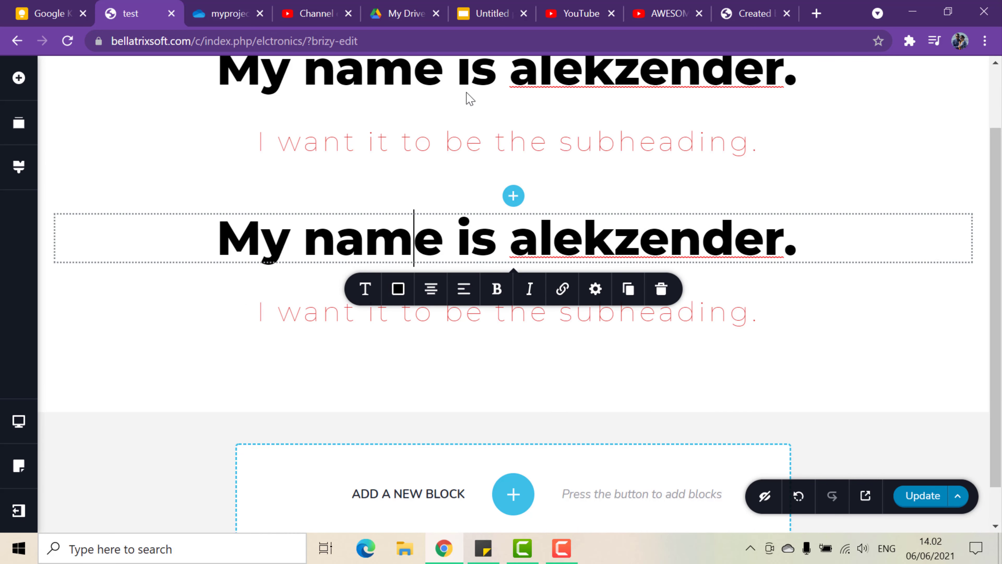
{"action": "left_click", "coordinate": [470, 81]}
{"action": "left_click", "coordinate": [413, 244]}
{"action": "left_click", "coordinate": [376, 311]}
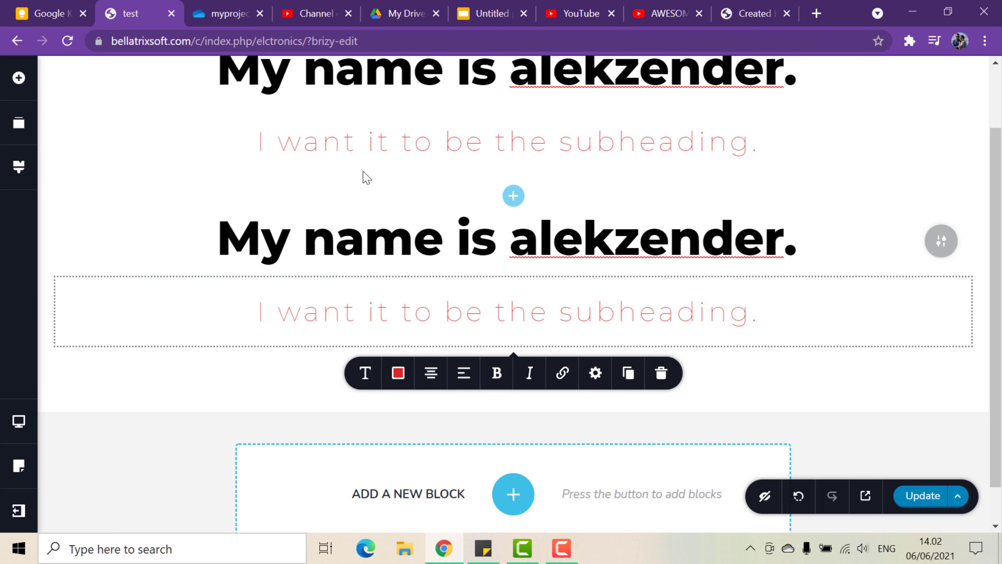
{"action": "scroll", "coordinate": [372, 98], "scroll_direction": "up", "scroll_amount": 2}
{"action": "left_click", "coordinate": [414, 146]}
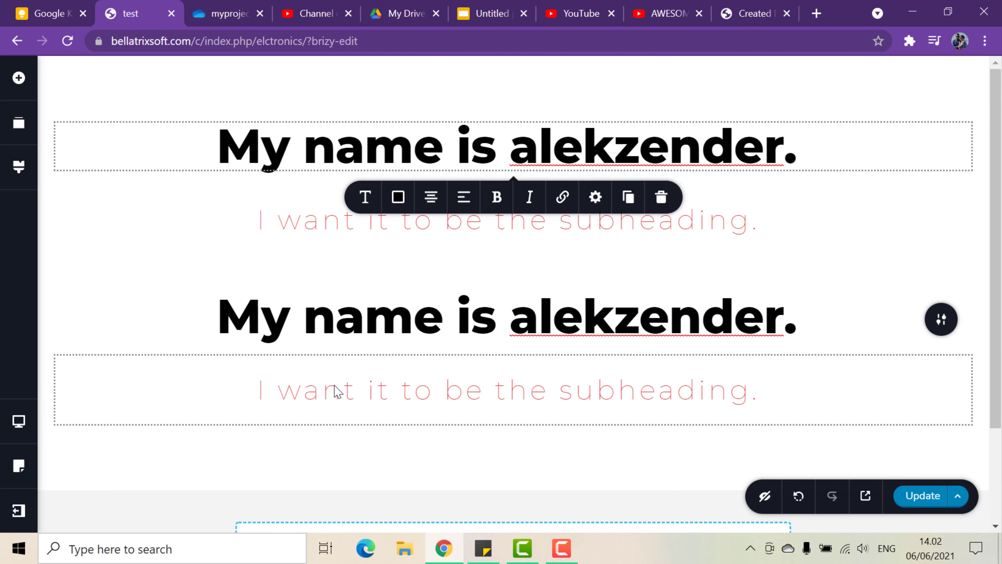
{"action": "left_click", "coordinate": [342, 381]}
{"action": "scroll", "coordinate": [342, 362], "scroll_direction": "down", "scroll_amount": 2}
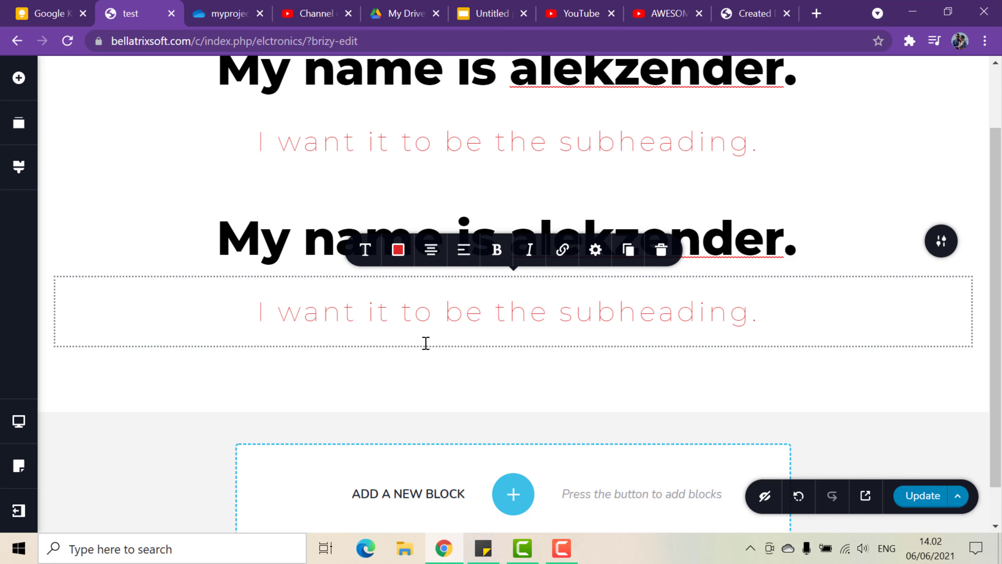
Add a Button element below the lower block's subheading and an Icon element between its heading and subheading.
{"action": "left_click", "coordinate": [18, 78]}
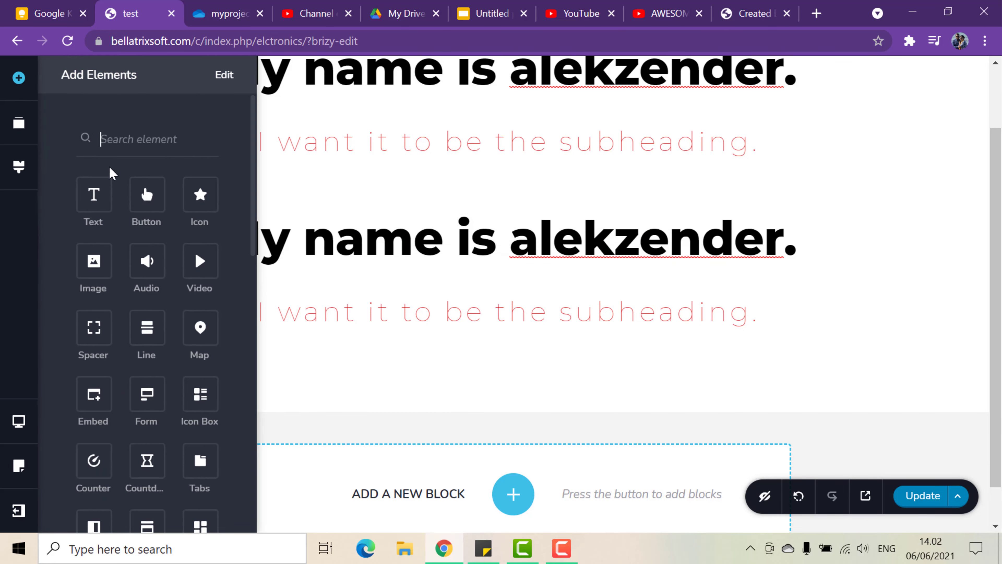
{"action": "mouse_move", "coordinate": [94, 197]}
{"action": "left_mouse_down"}
{"action": "mouse_move", "coordinate": [163, 269]}
{"action": "mouse_move", "coordinate": [201, 284]}
{"action": "mouse_move", "coordinate": [103, 195]}
{"action": "mouse_move", "coordinate": [287, 327]}
{"action": "mouse_move", "coordinate": [468, 363]}
{"action": "left_mouse_up"}
{"action": "mouse_move", "coordinate": [204, 208]}
{"action": "left_mouse_down"}
{"action": "mouse_move", "coordinate": [441, 258]}
{"action": "mouse_move", "coordinate": [674, 261]}
{"action": "left_mouse_up"}
{"action": "scroll", "coordinate": [450, 341], "scroll_direction": "down", "scroll_amount": 3}
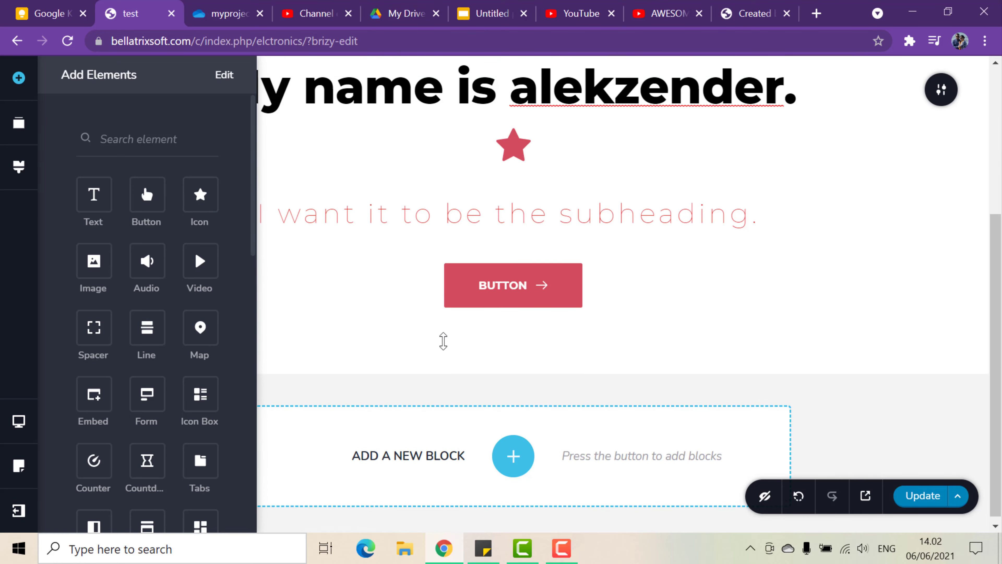
{"action": "scroll", "coordinate": [443, 340], "scroll_direction": "up", "scroll_amount": 2}
{"action": "scroll", "coordinate": [687, 233], "scroll_direction": "up", "scroll_amount": 4}
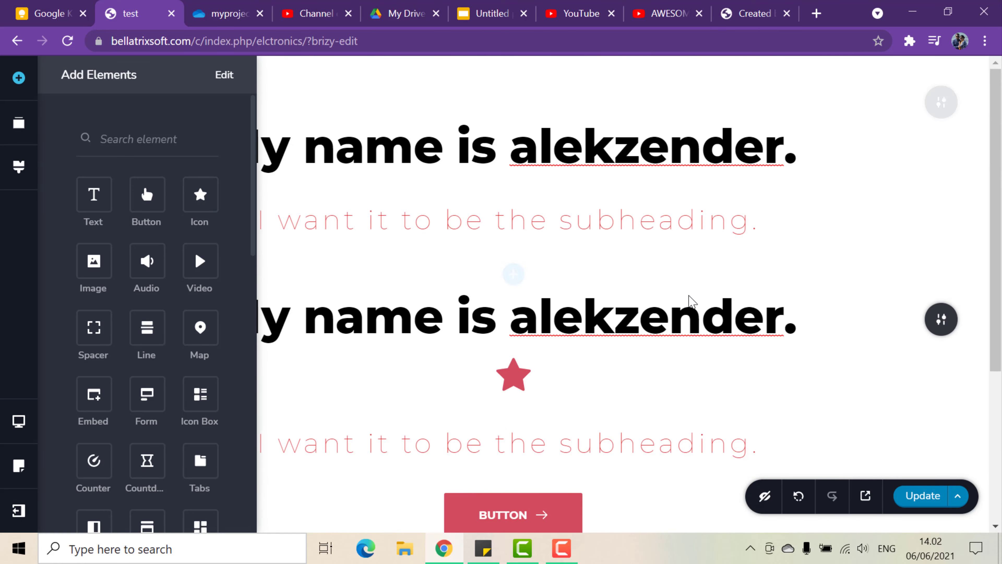
{"action": "left_click", "coordinate": [676, 369]}
{"action": "scroll", "coordinate": [561, 307], "scroll_direction": "down", "scroll_amount": 2}
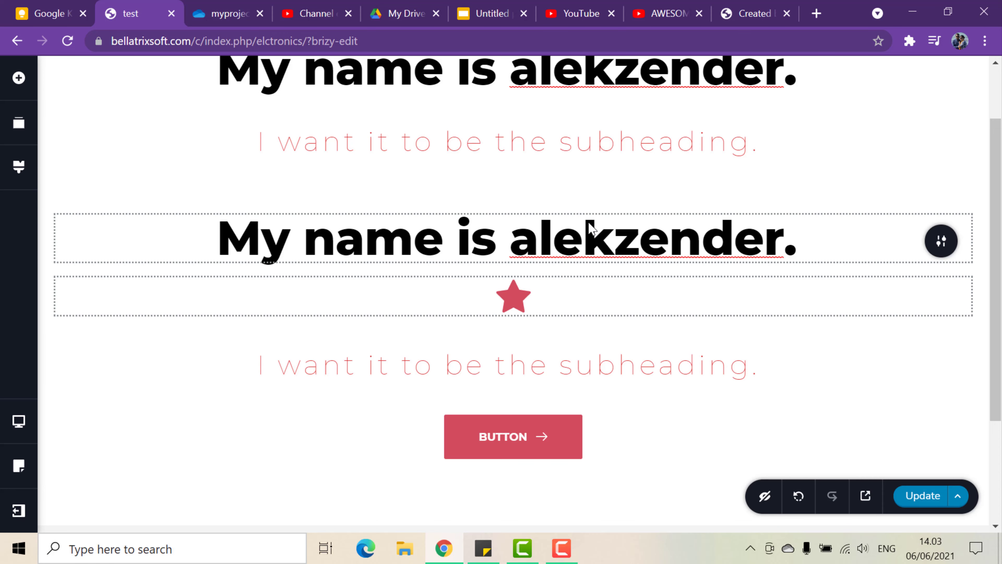
Set the lower block's background to a solid light red overlay, #EC9696.
{"action": "left_click", "coordinate": [955, 240]}
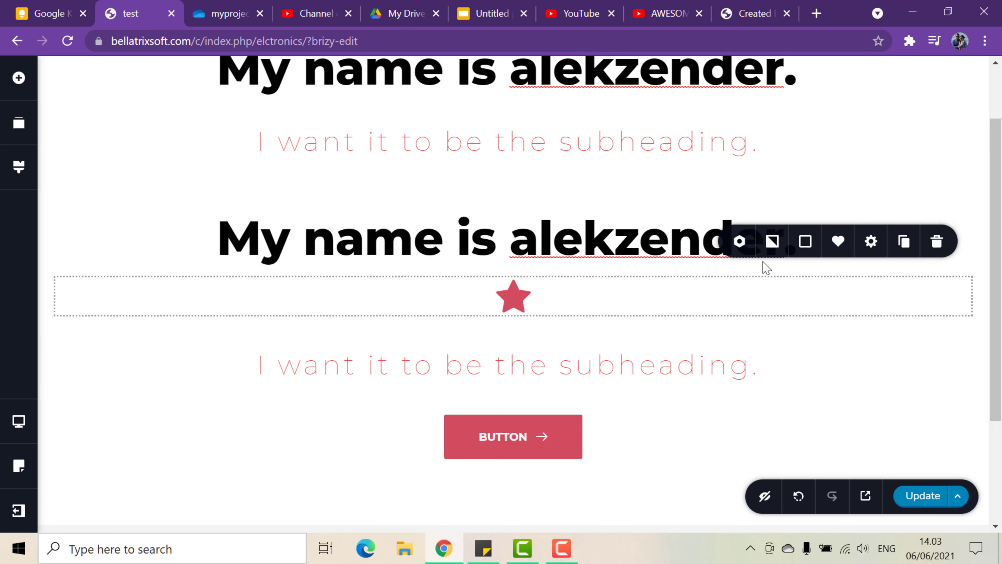
{"action": "left_click", "coordinate": [806, 241]}
{"action": "left_click_drag", "start_coordinate": [758, 388], "coordinate": [773, 323]}
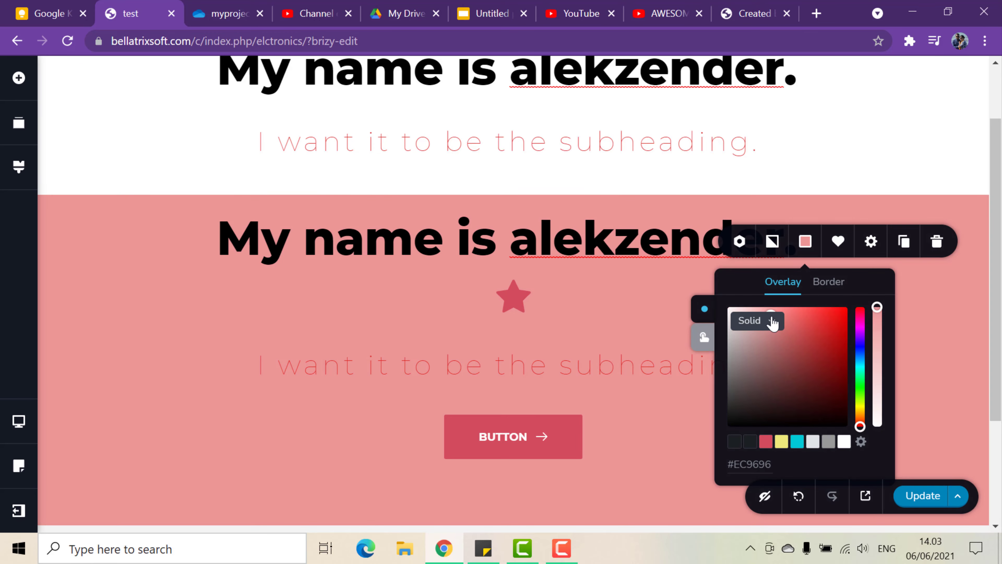
{"action": "left_click", "coordinate": [601, 299]}
Compare the original upper block's heading and background with the recoloured lower block and its added icon, subheading and button.
{"action": "scroll", "coordinate": [633, 311], "scroll_direction": "up", "scroll_amount": 1}
{"action": "scroll", "coordinate": [730, 290], "scroll_direction": "down", "scroll_amount": 2}
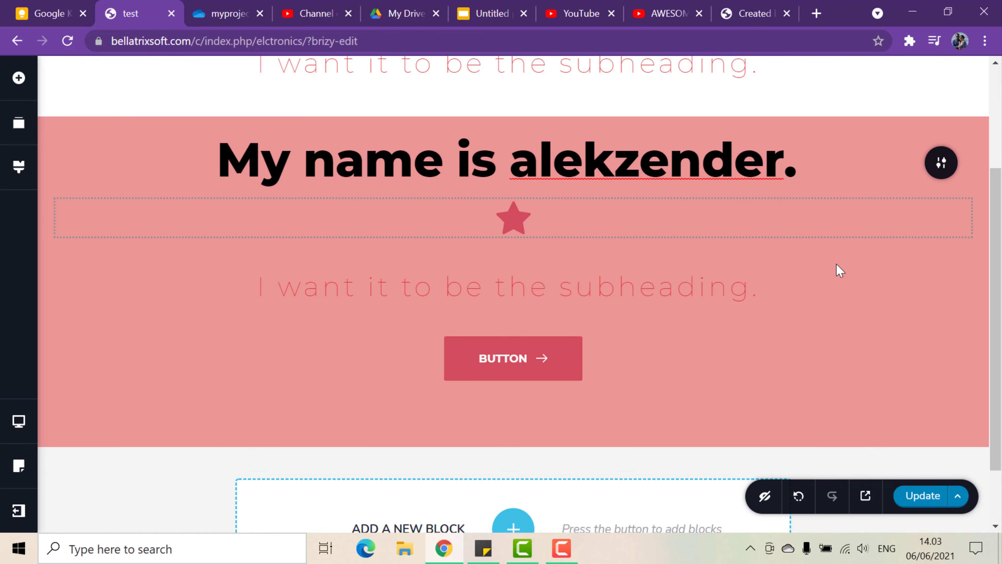
{"action": "scroll", "coordinate": [848, 328], "scroll_direction": "up", "scroll_amount": 3}
{"action": "left_click", "coordinate": [734, 152]}
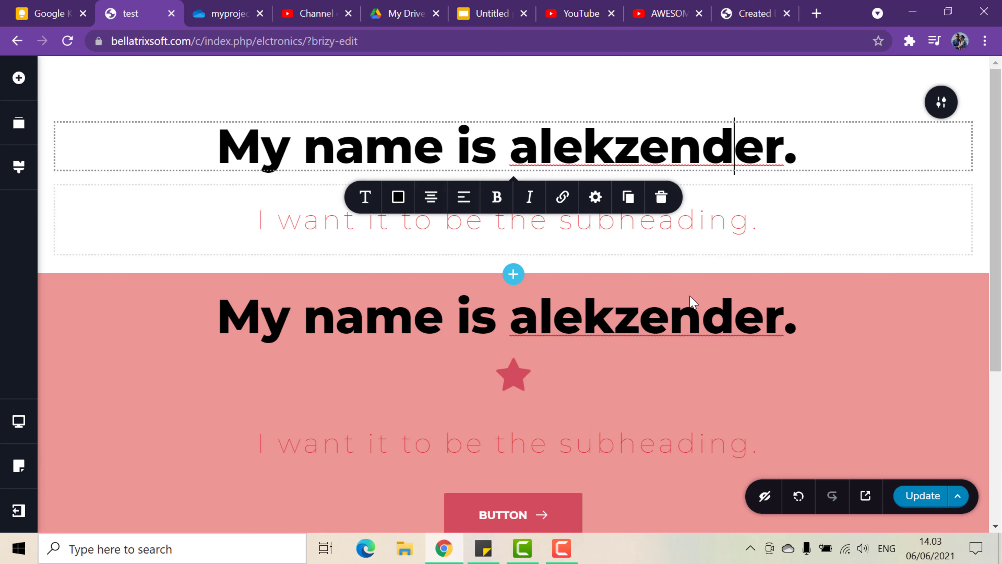
{"action": "left_click", "coordinate": [669, 148]}
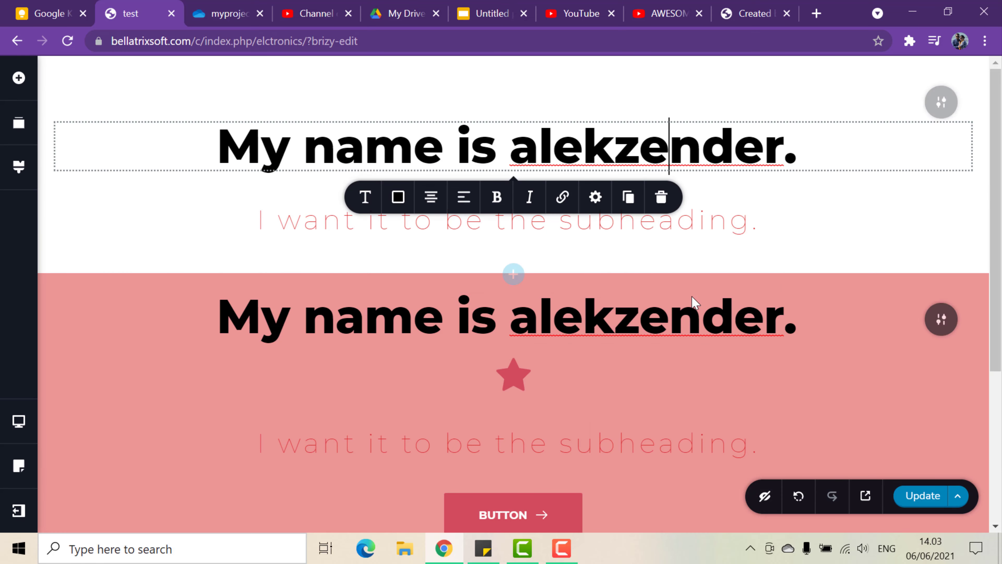
{"action": "left_click_drag", "start_coordinate": [693, 312], "coordinate": [671, 316]}
{"action": "scroll", "coordinate": [541, 429], "scroll_direction": "down", "scroll_amount": 2}
{"action": "left_click", "coordinate": [583, 364]}
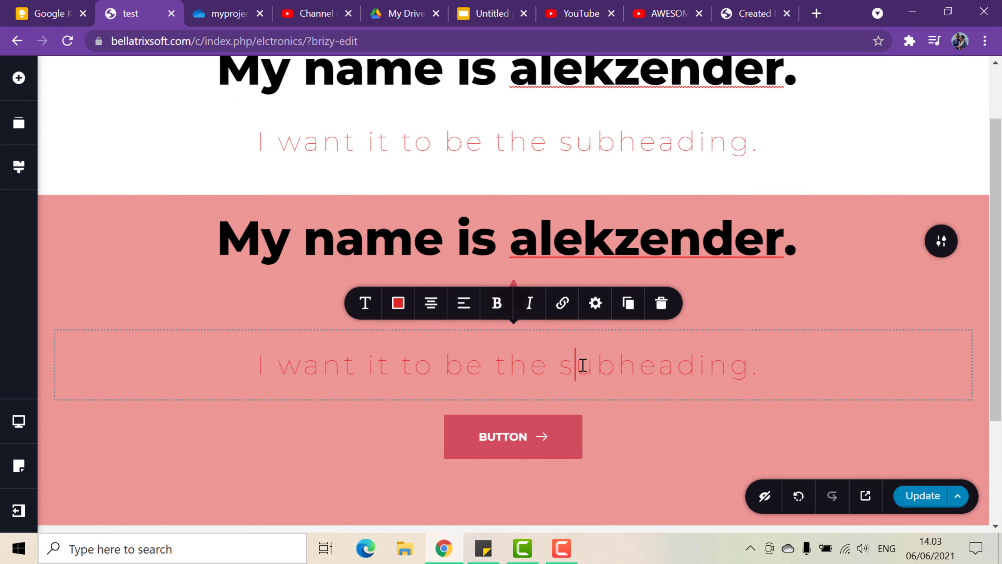
{"action": "scroll", "coordinate": [402, 341], "scroll_direction": "up", "scroll_amount": 2}
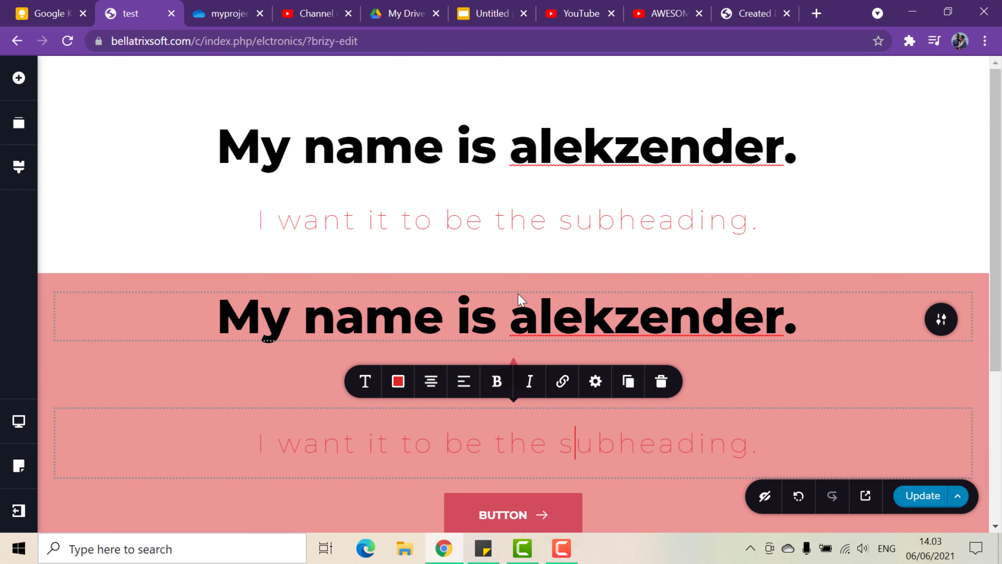